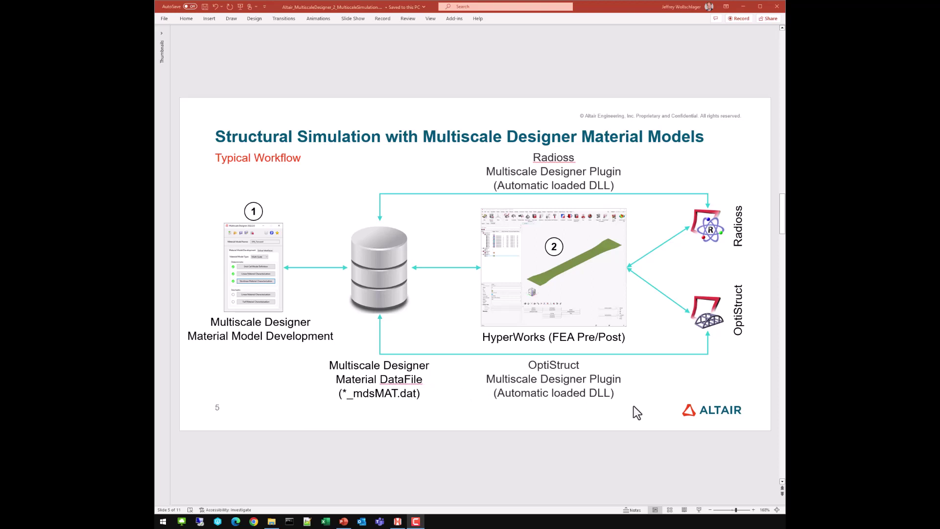
# Switch from the presentation to HyperWorks and open the shell model ASTM_D638_Shell_START.hm from the START folder.
pyautogui.scroll(-1, 675, 416)
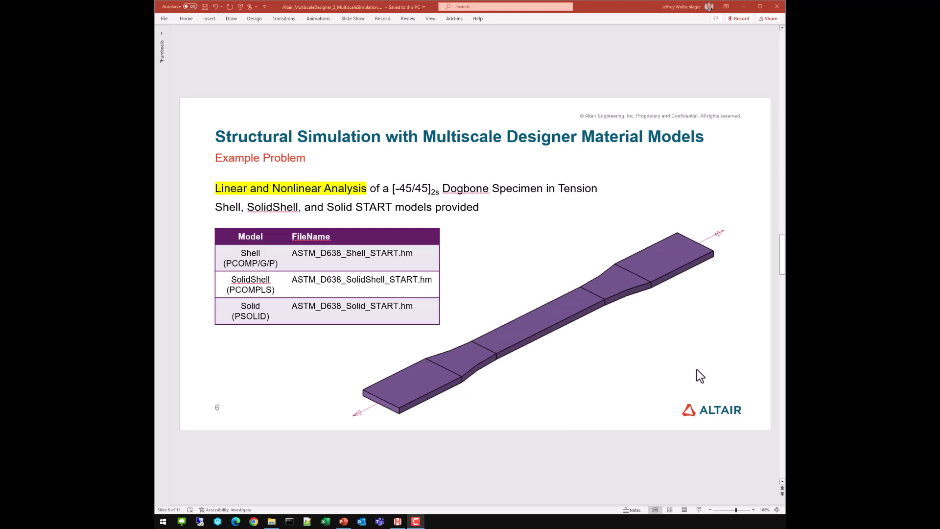
pyautogui.click(743, 6)
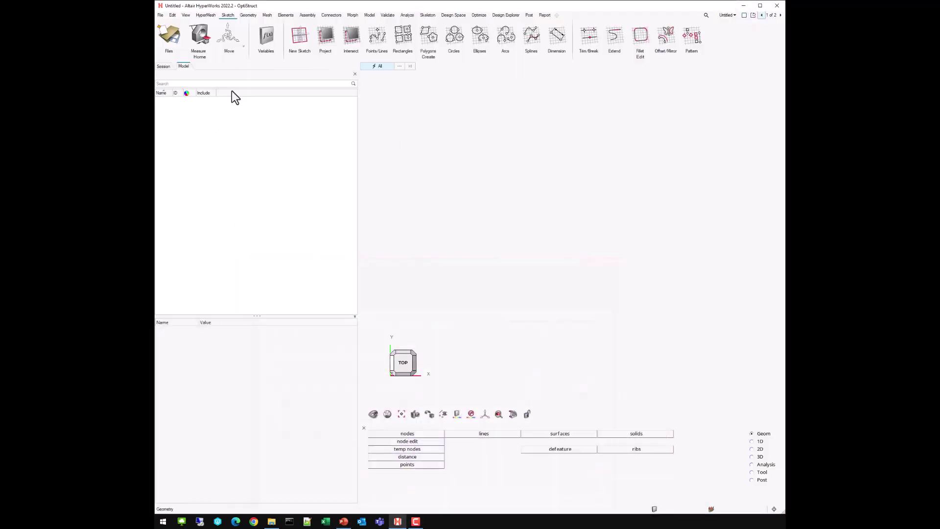
pyautogui.click(173, 28)
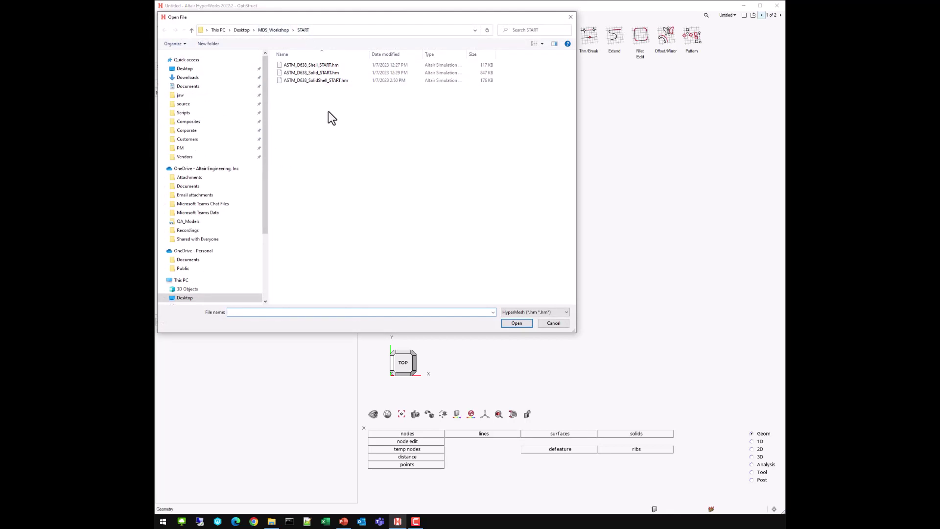
pyautogui.doubleClick(313, 67)
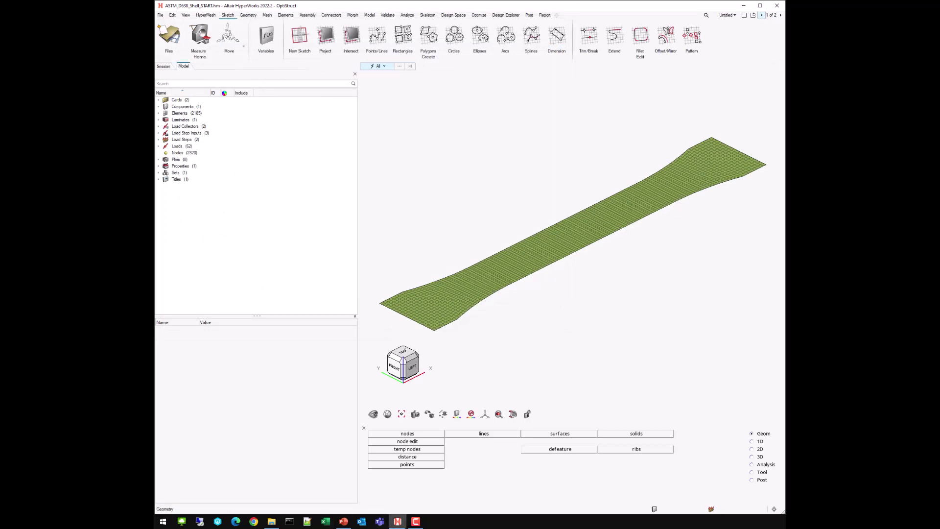
# Create an ASSIGN card among the model's cards.
pyautogui.moveTo(404, 524)
pyautogui.doubleClick(176, 100)
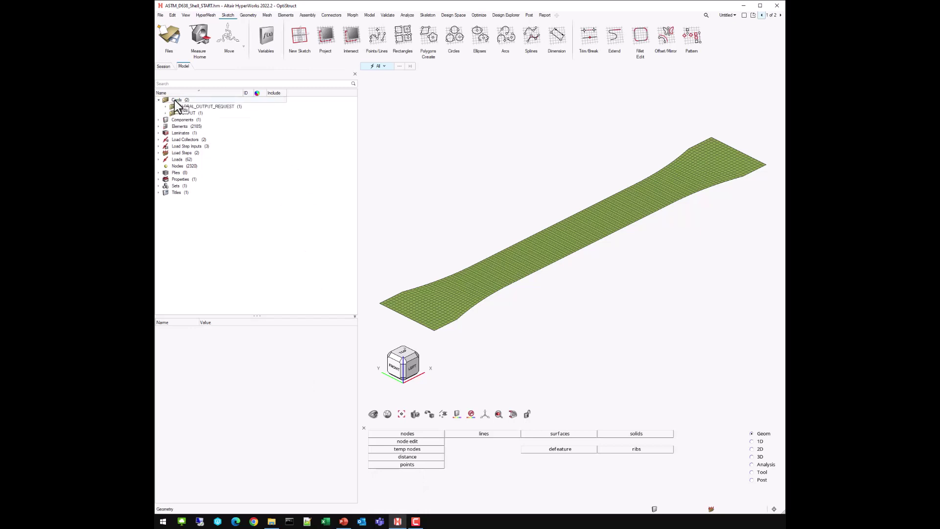
pyautogui.rightClick(177, 100)
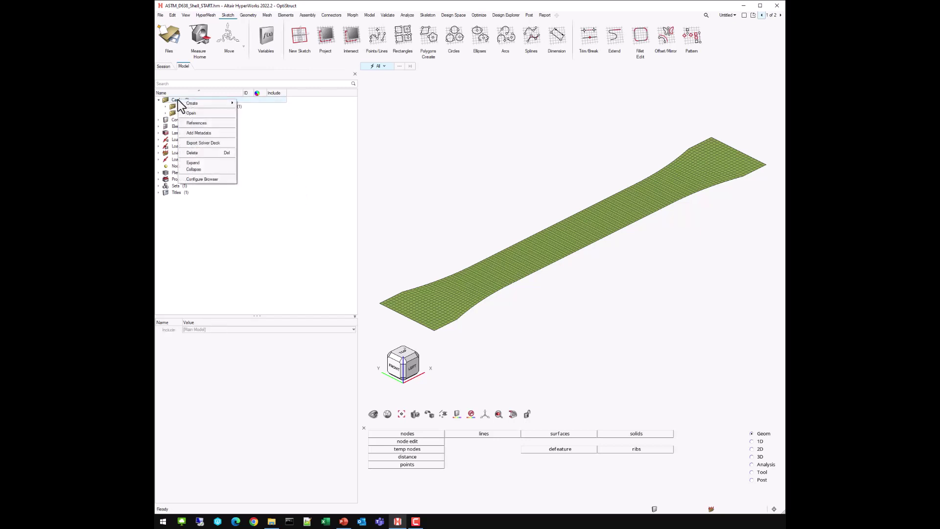
pyautogui.moveTo(219, 103)
pyautogui.click(255, 127)
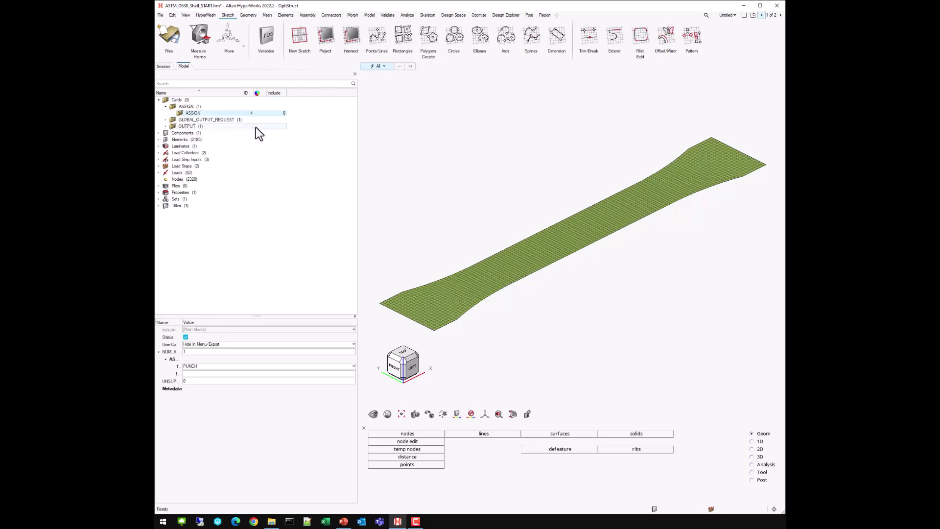
# Set the ASSIGN card's type to MATMDS and its name to UNI.
pyautogui.click(246, 368)
pyautogui.click(246, 369)
pyautogui.click(247, 368)
pyautogui.scroll(-3, 248, 384)
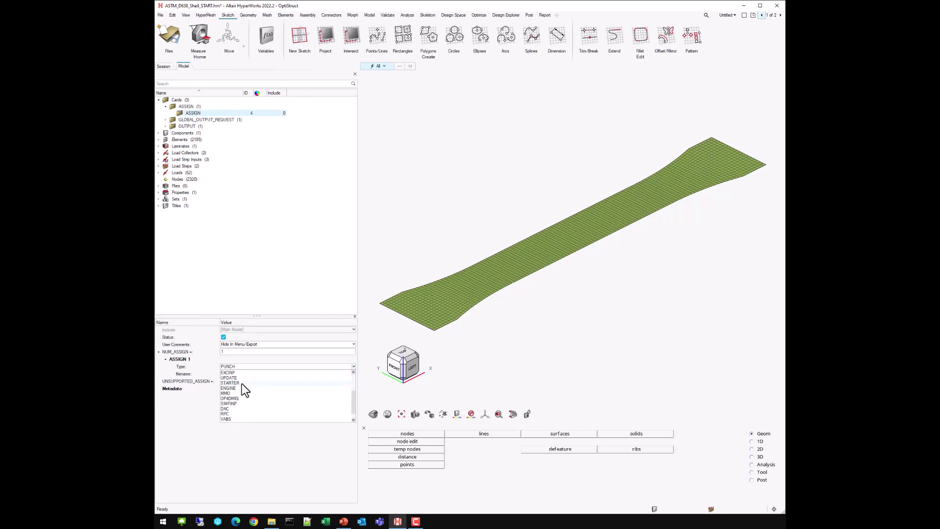
pyautogui.scroll(-1, 239, 401)
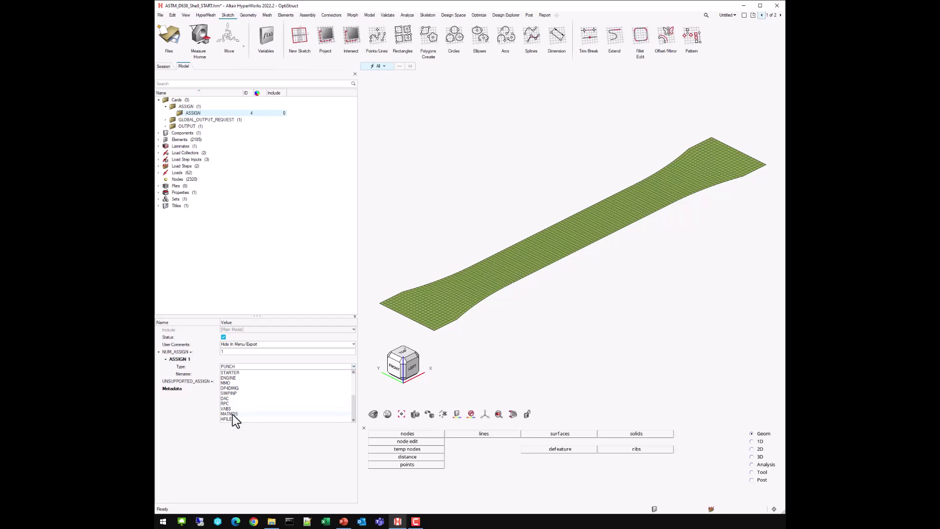
pyautogui.click(233, 414)
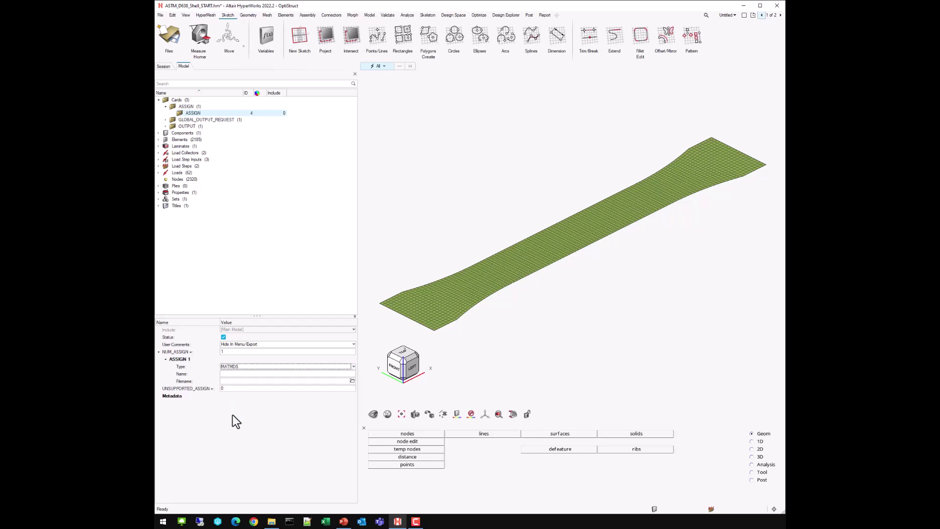
pyautogui.click(235, 374)
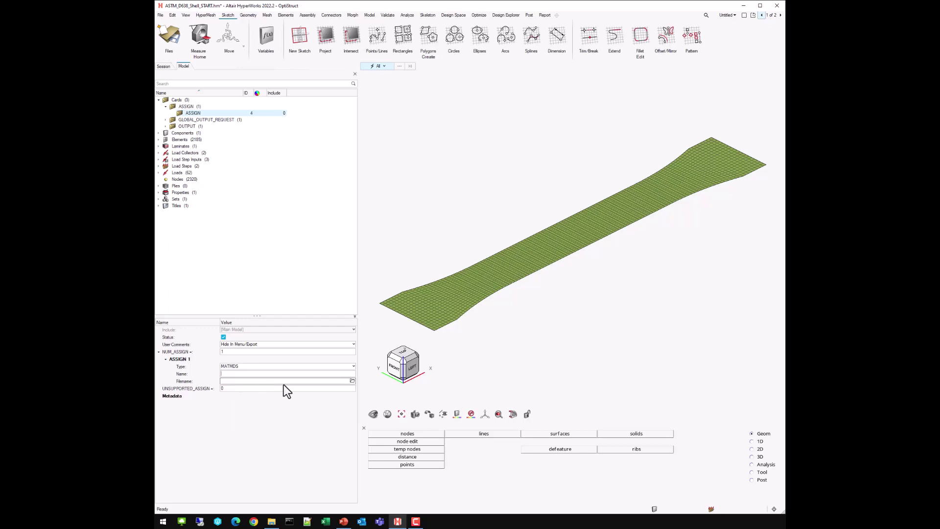
pyautogui.write('UNI')
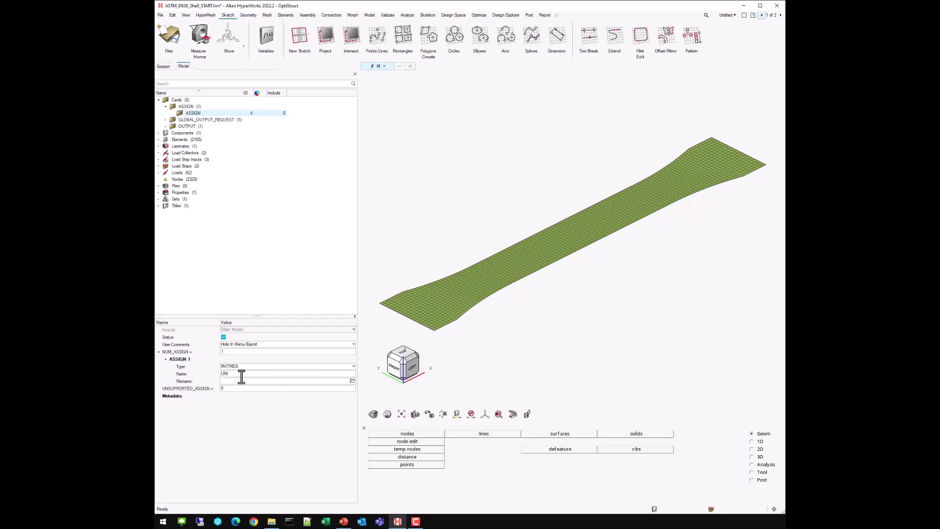
# Link the ASSIGN card to the material data file UNI_Forward_mdsMAT.dat in MultiscaleDesigner/UNI_Forward/Mechanical.
pyautogui.click(352, 381)
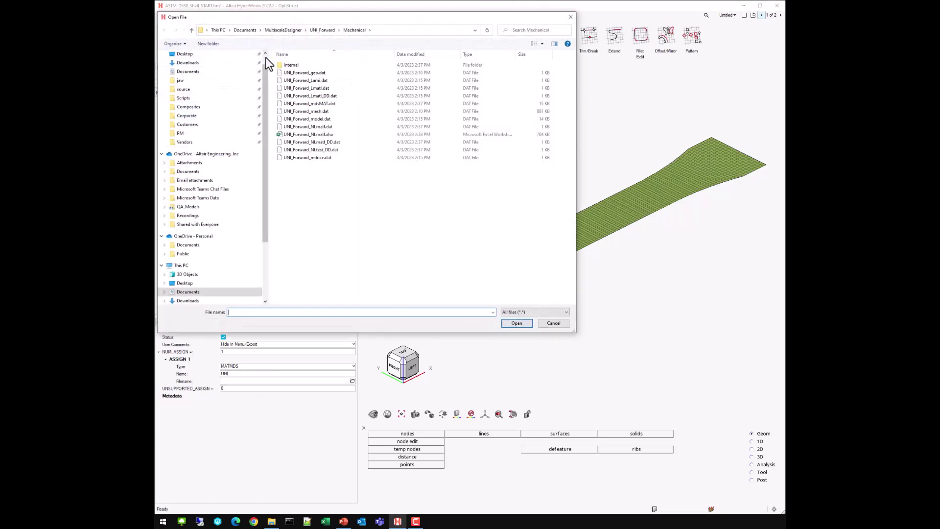
pyautogui.click(189, 72)
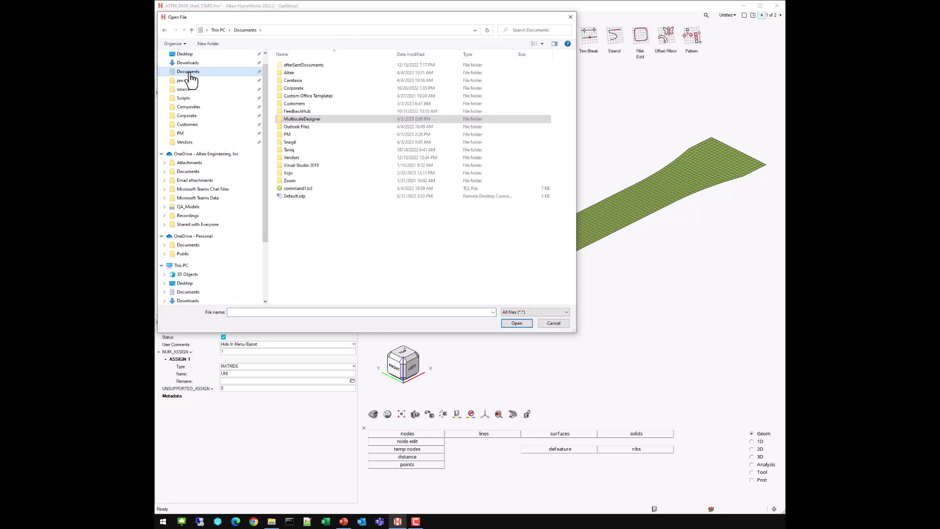
pyautogui.doubleClick(300, 119)
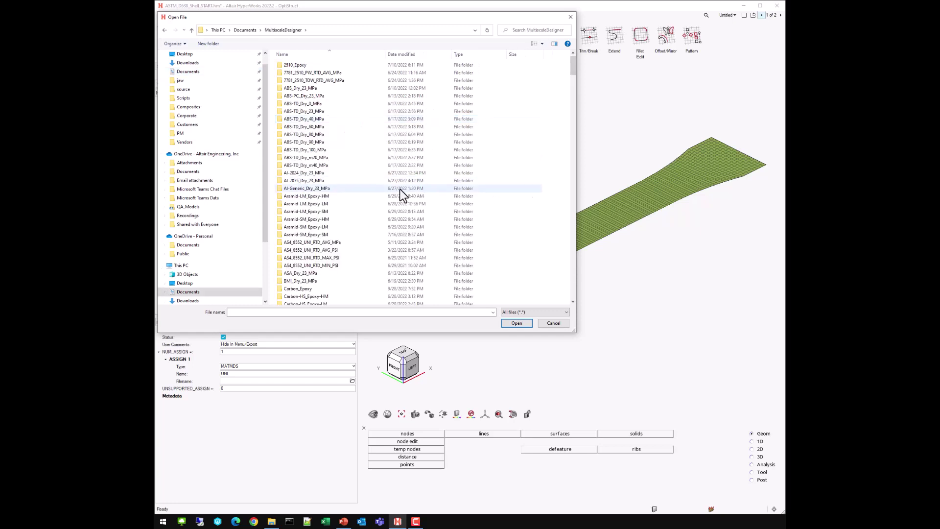
pyautogui.scroll(-3, 349, 115)
pyautogui.scroll(-20, 348, 143)
pyautogui.scroll(-13, 350, 158)
pyautogui.scroll(-15, 349, 166)
pyautogui.scroll(-8, 348, 172)
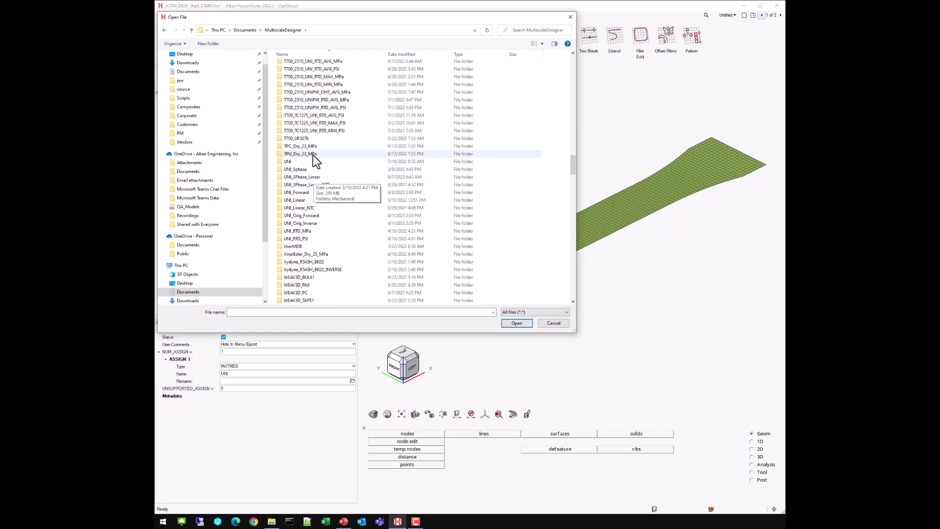
pyautogui.doubleClick(313, 192)
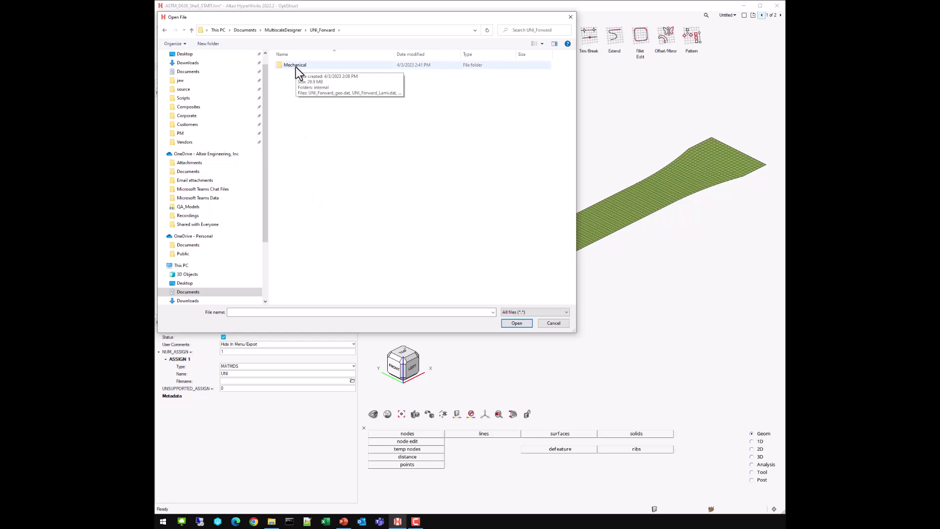
pyautogui.doubleClick(295, 66)
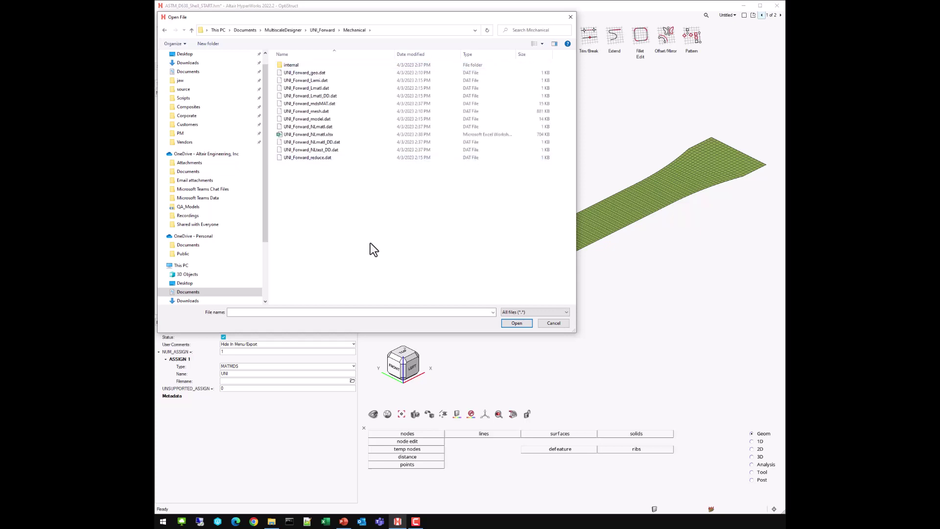
pyautogui.click(316, 104)
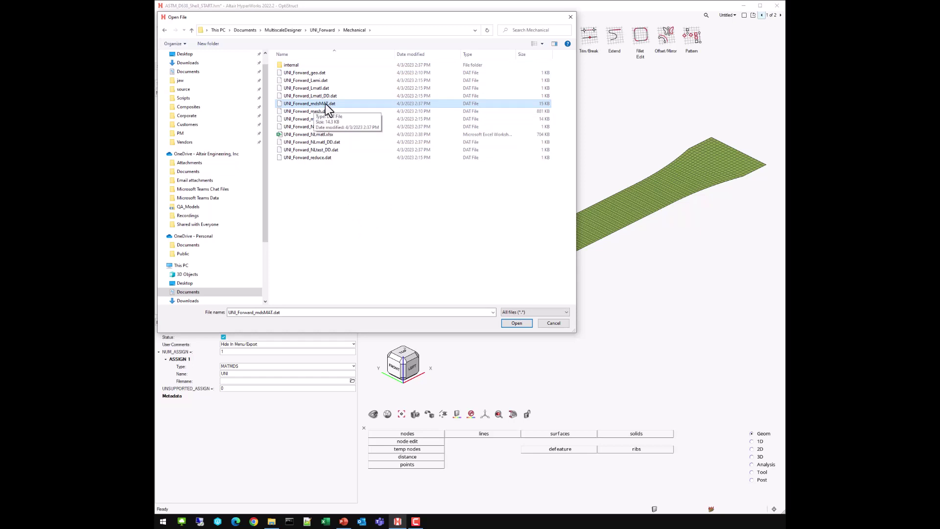
pyautogui.doubleClick(325, 104)
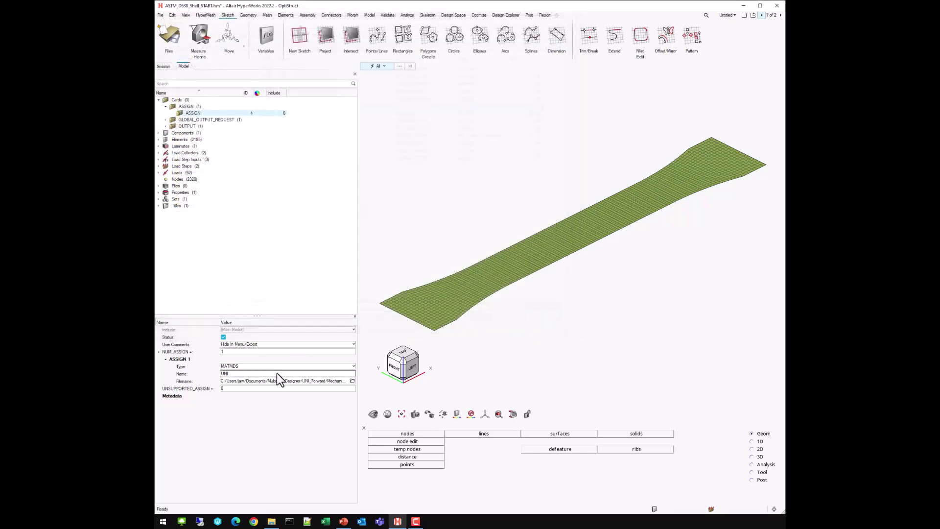
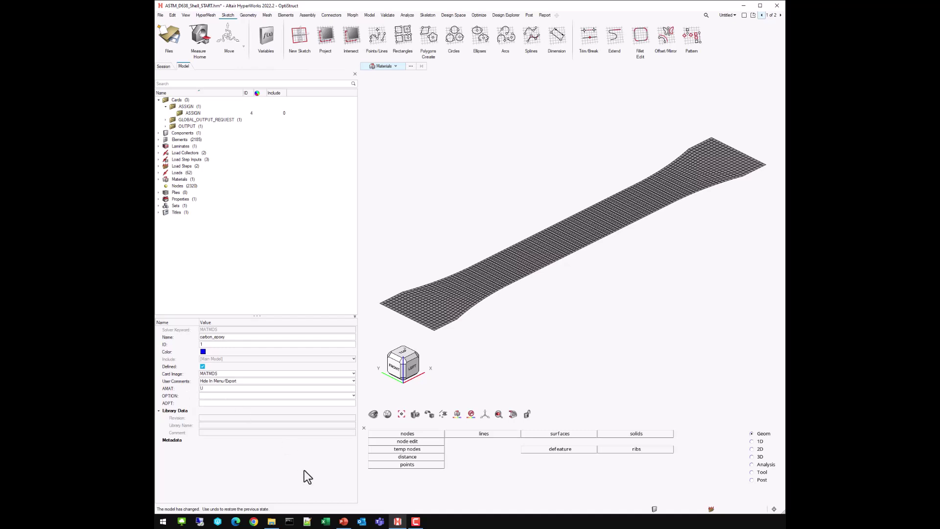
# Set AMAT to UNI for the carbon_epoxy material and expand the model's materials.
pyautogui.write('NI')
pyautogui.click(159, 179)
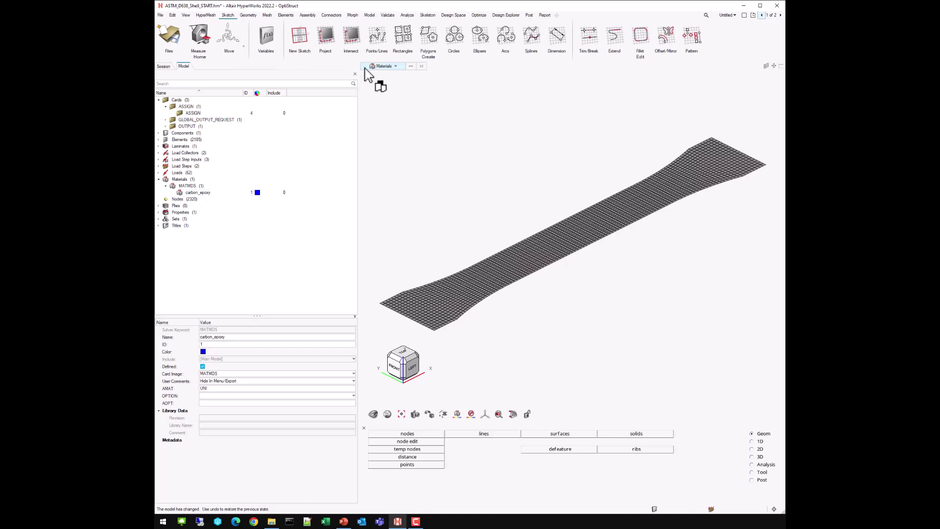
# Assign the carbon_epoxy material to all plies of laminate1, ply1 through ply8.
pyautogui.click(371, 15)
pyautogui.click(385, 36)
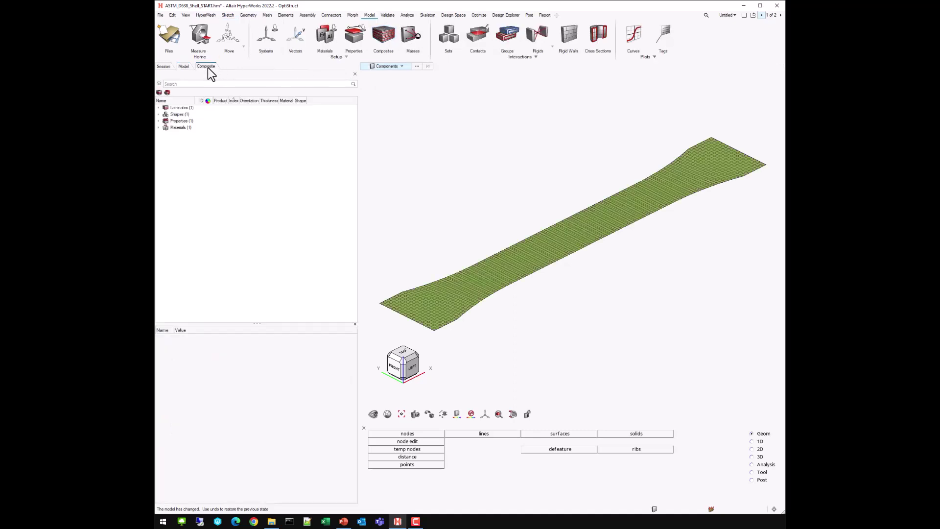
pyautogui.click(158, 107)
pyautogui.click(166, 114)
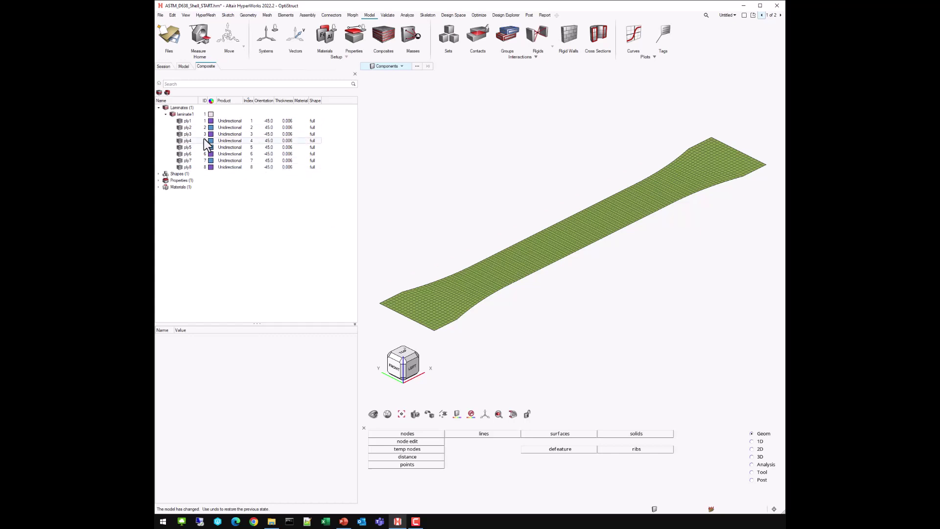
pyautogui.click(192, 121)
pyautogui.keyDown('shift'); pyautogui.click(190, 167); pyautogui.keyUp('shift')
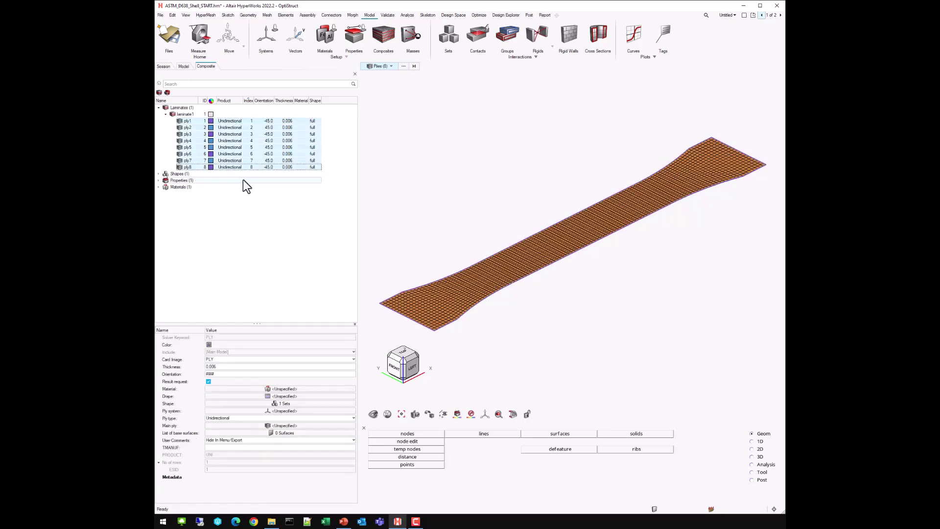
pyautogui.click(306, 121)
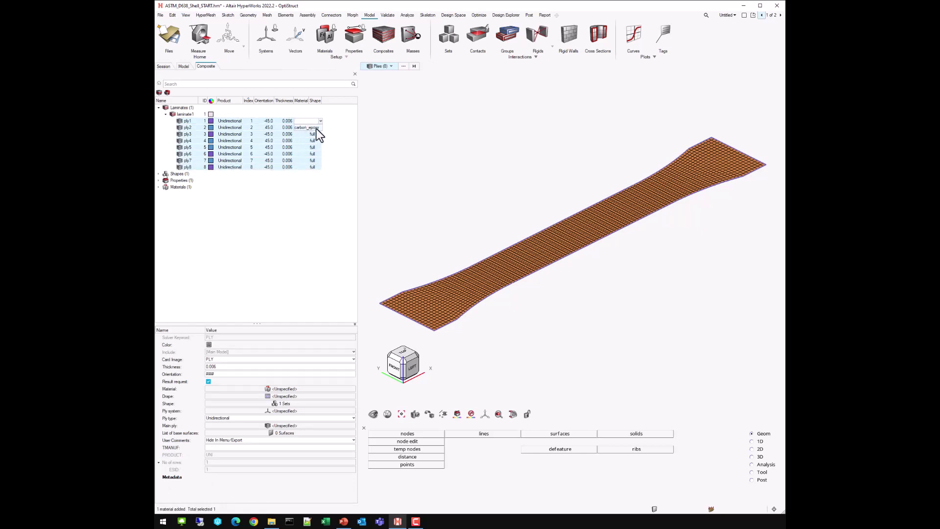
pyautogui.click(316, 128)
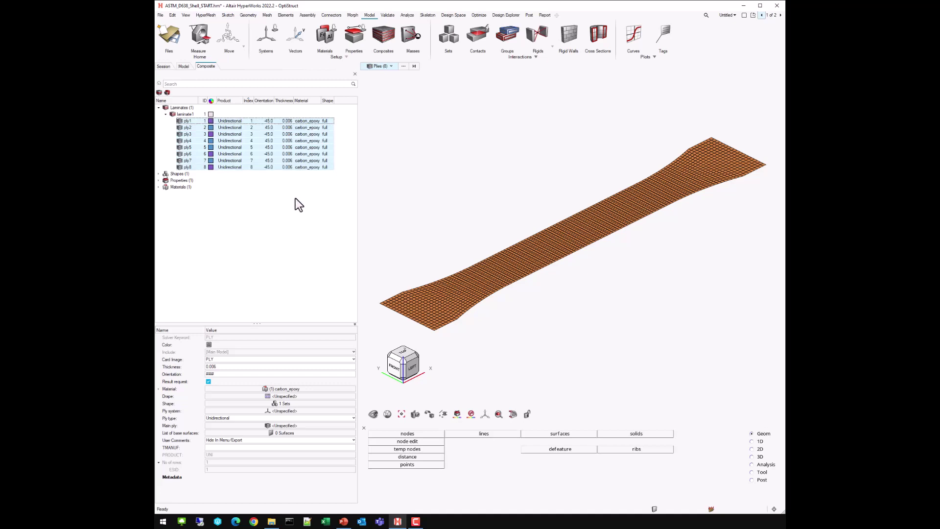
pyautogui.click(173, 226)
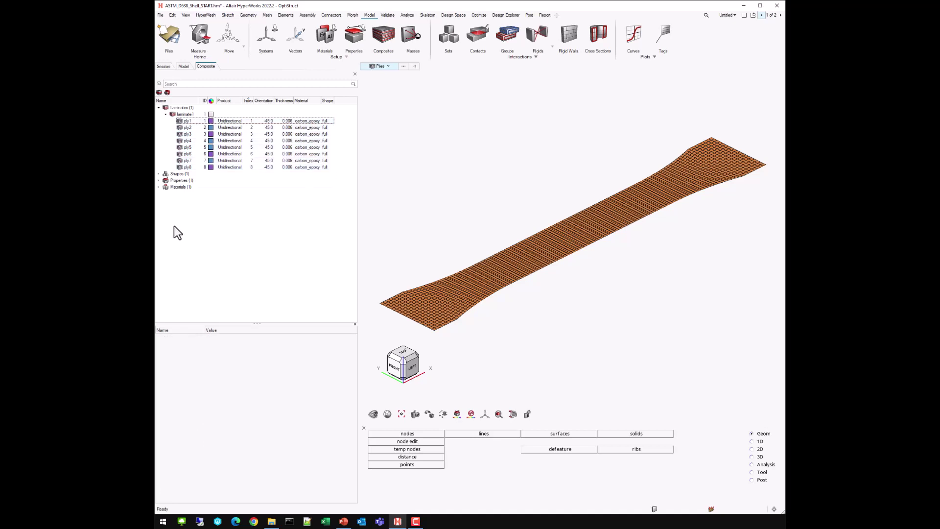
# Save the model under the new name ASTM_D638_Shell.hm in the START folder.
pyautogui.click(185, 67)
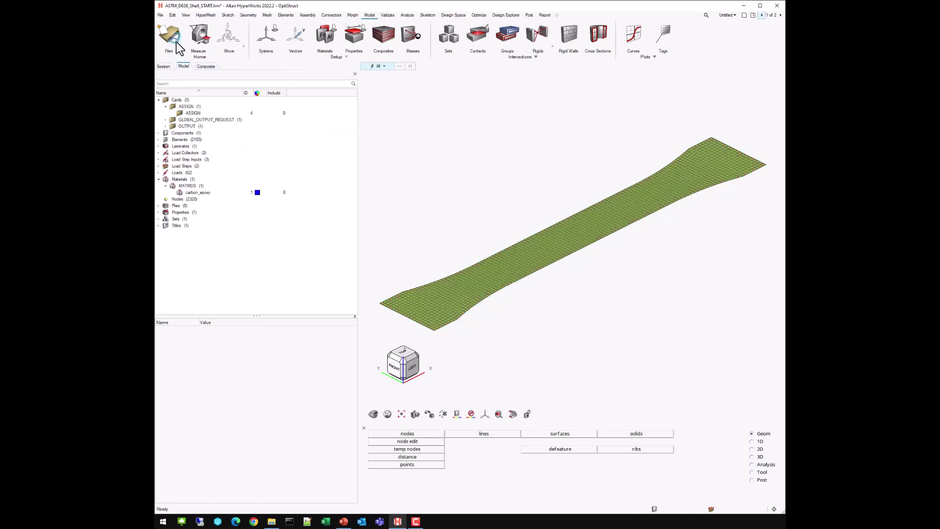
pyautogui.click(178, 48)
pyautogui.click(252, 297)
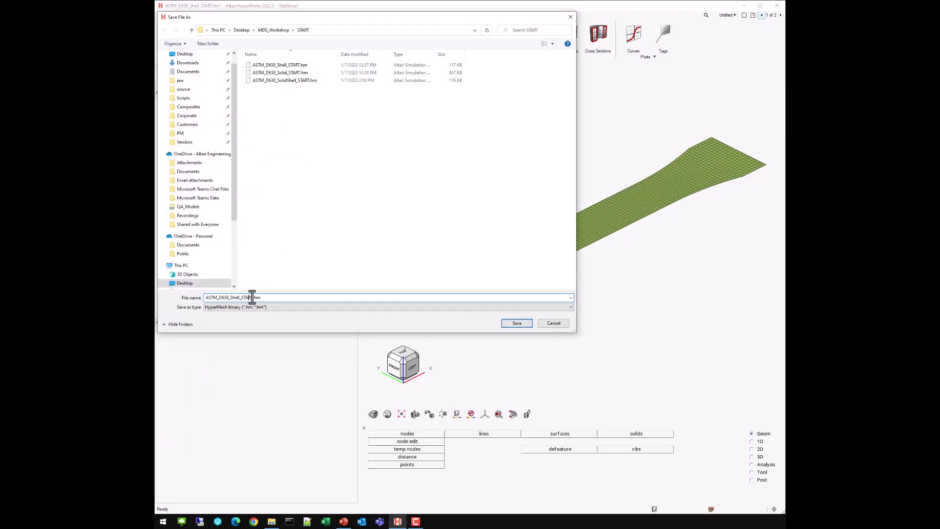
pyautogui.press('BackSpace')
pyautogui.press('BackSpace')
pyautogui.press('BackSpace')
pyautogui.press('BackSpace')
pyautogui.press('BackSpace')
pyautogui.write('END')
pyautogui.press('Return')
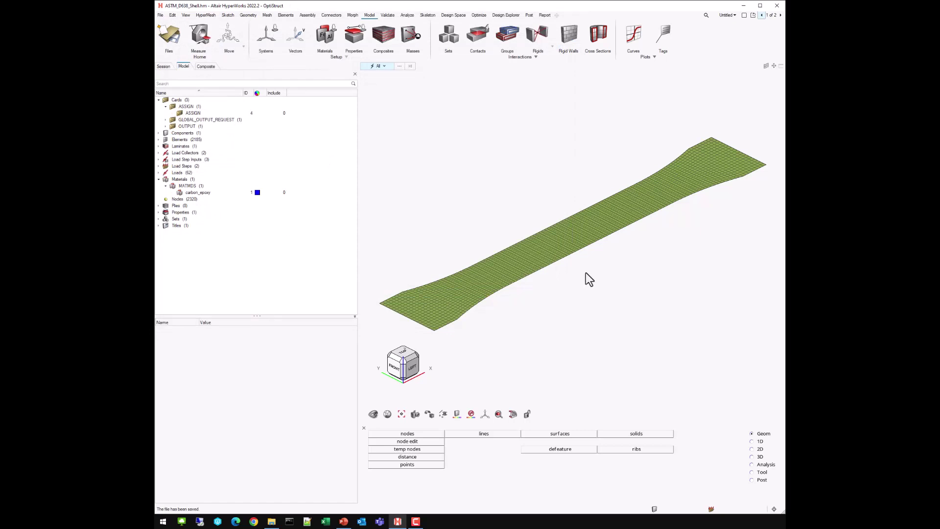
# Start the analysis and export the OptiStruct solver deck as ASTM_D638_Shell.fem with the offered export options.
pyautogui.click(408, 15)
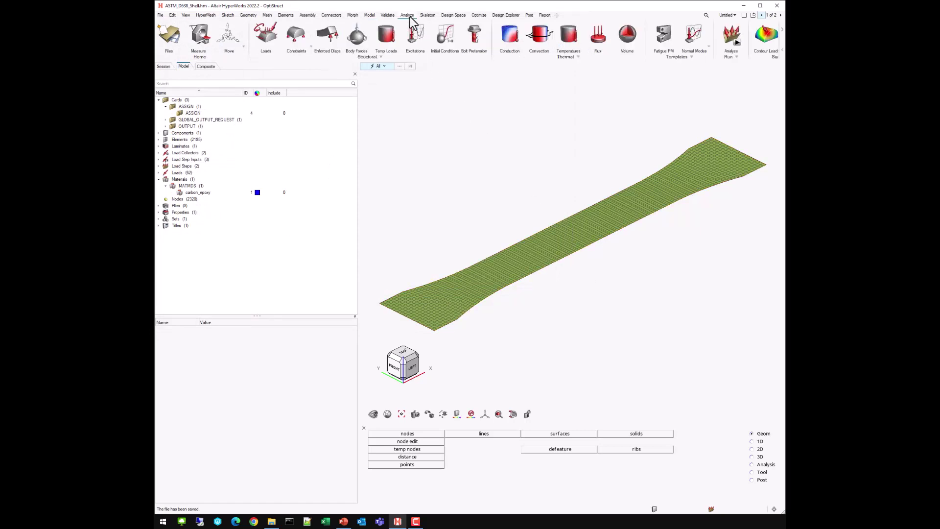
pyautogui.click(730, 45)
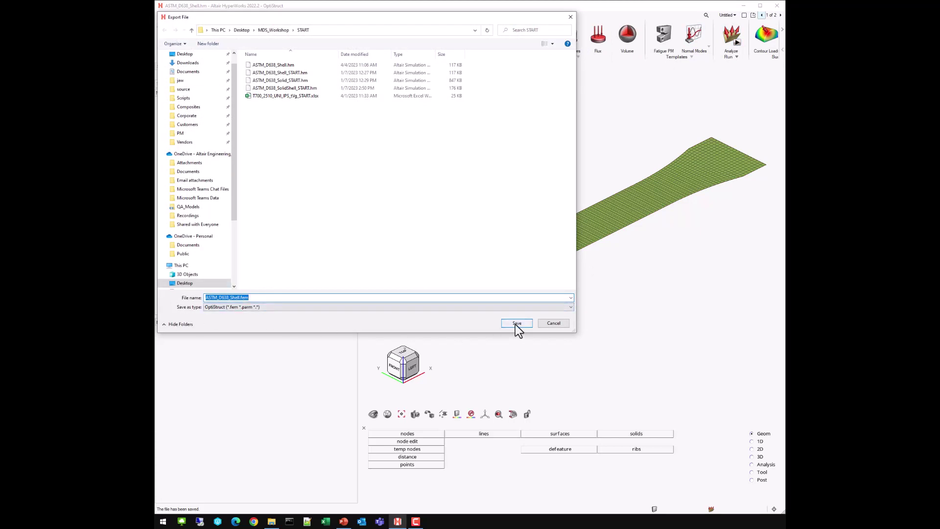
pyautogui.click(516, 324)
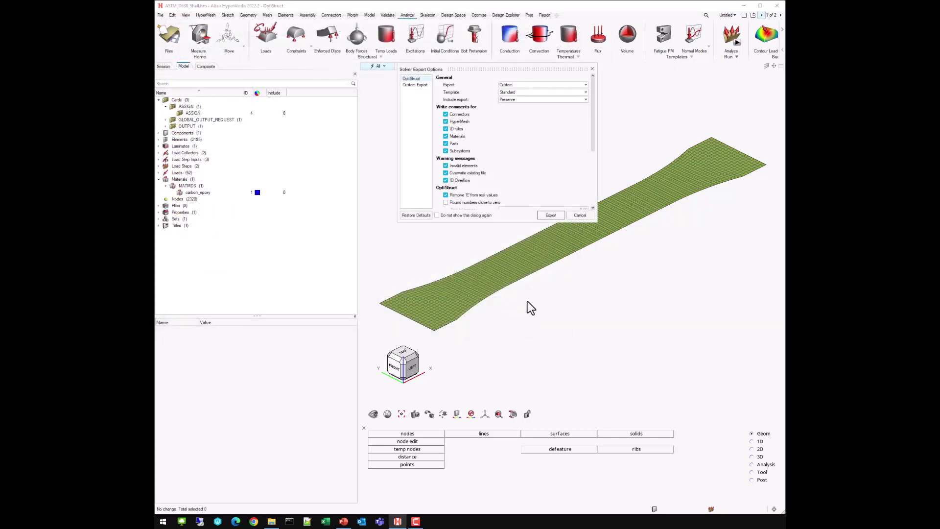
pyautogui.click(551, 215)
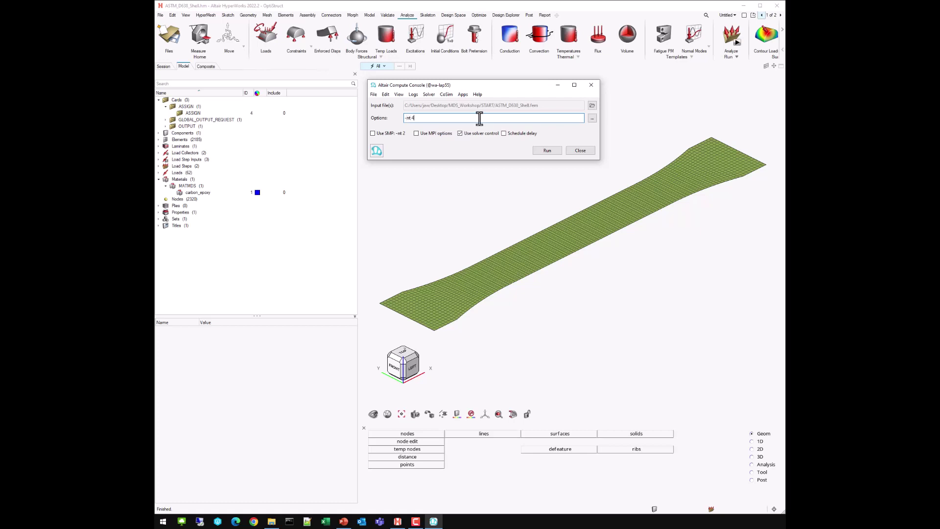
# Run the ASTM_D638_Shell job with the -nt 4 option and examine the run summary for the reading of UNI_Forward_mdsMAT.dat.
pyautogui.click(556, 152)
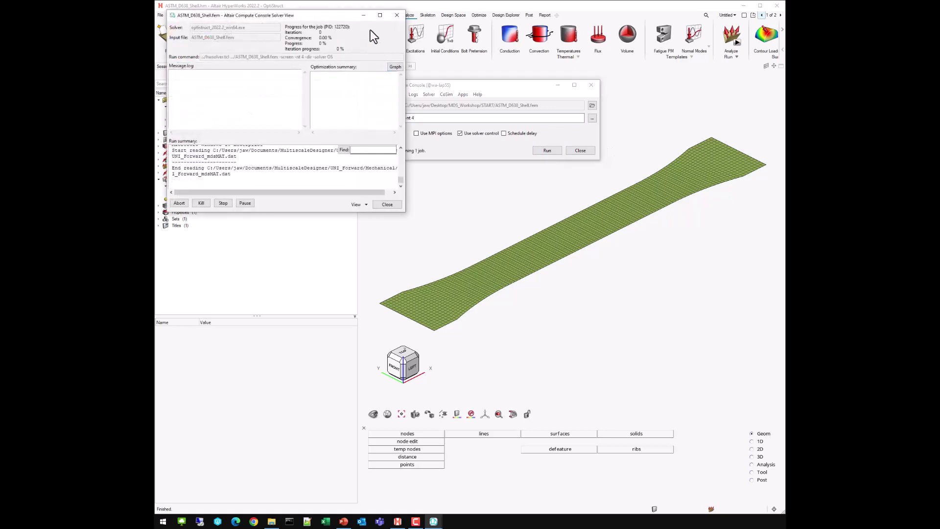
pyautogui.moveTo(370, 16); pyautogui.dragTo(572, 81)
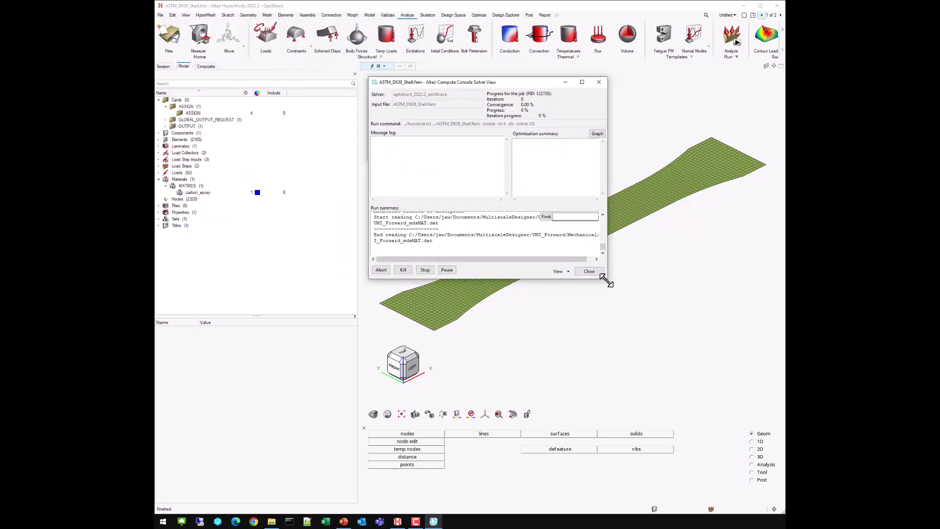
pyautogui.moveTo(606, 280); pyautogui.dragTo(753, 452)
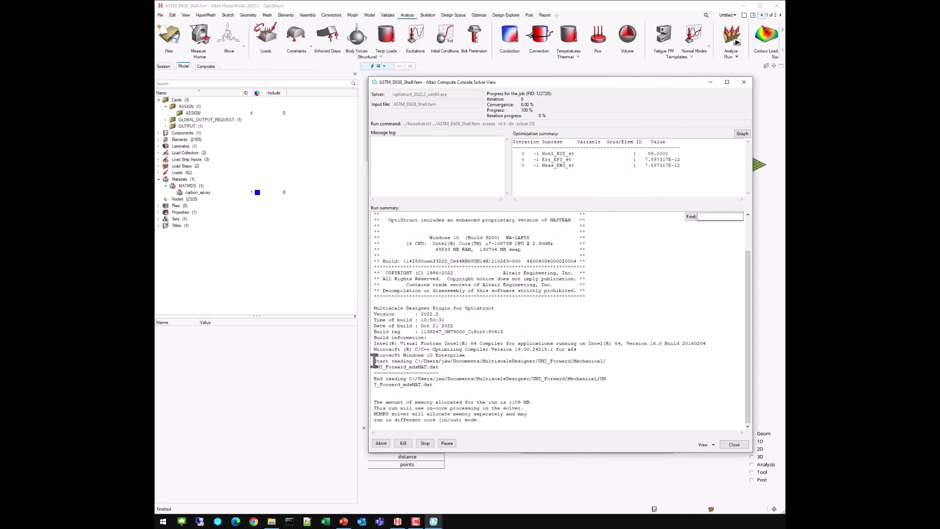
pyautogui.moveTo(374, 361); pyautogui.dragTo(626, 387)
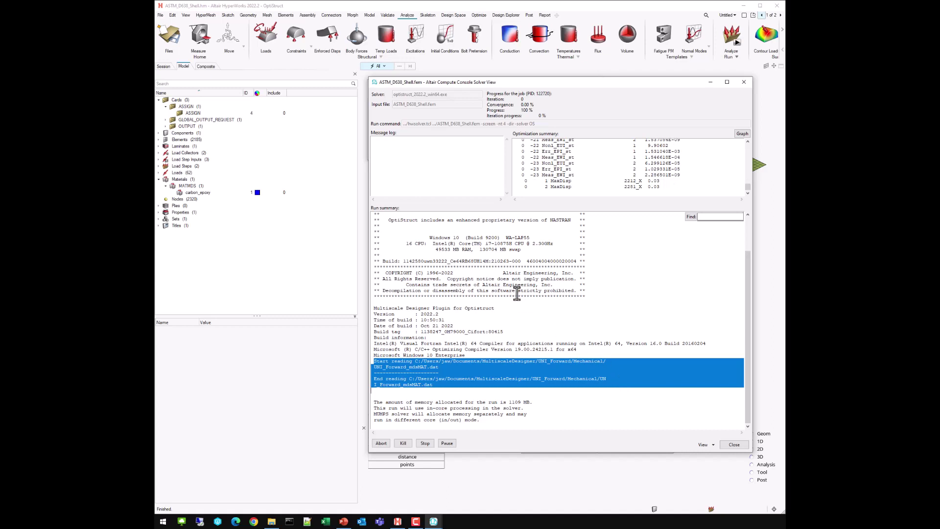
# Close the solver view of the ASTM_D638_Shell job and the compute console.
pyautogui.click(734, 444)
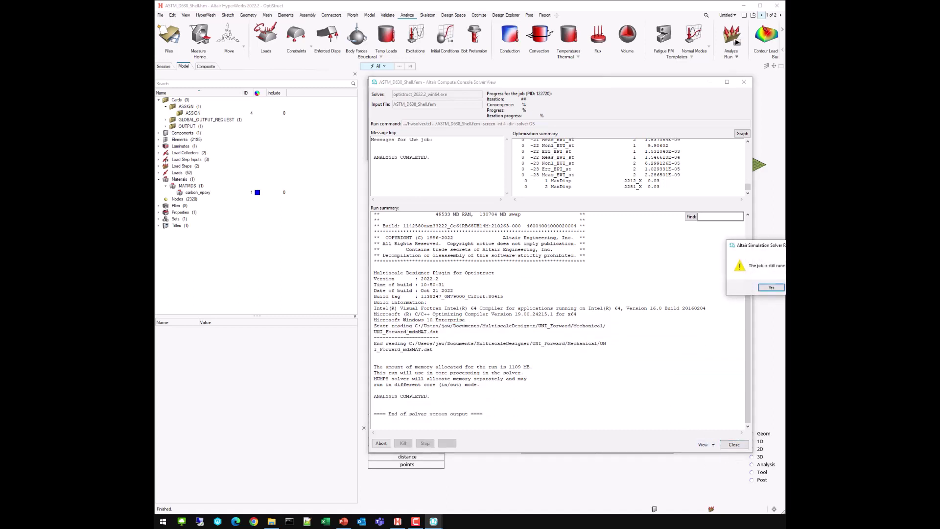
pyautogui.click(731, 446)
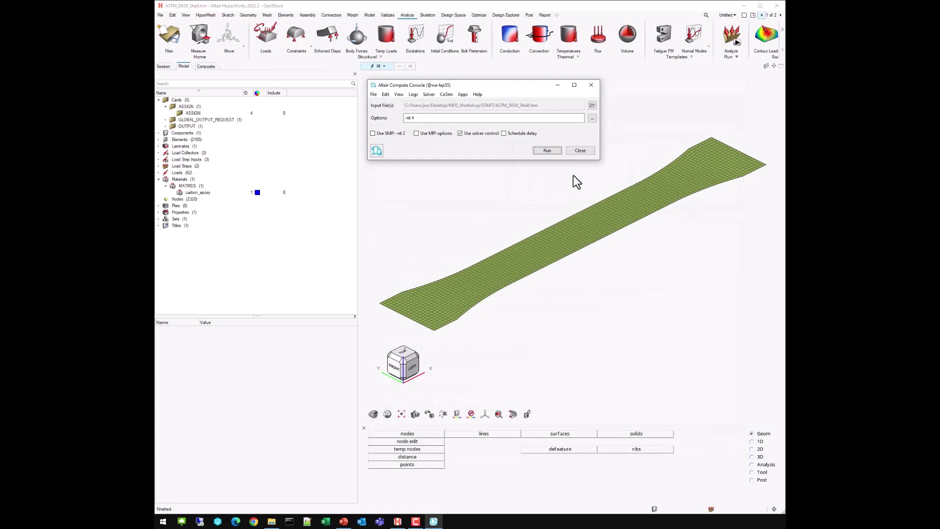
pyautogui.click(584, 151)
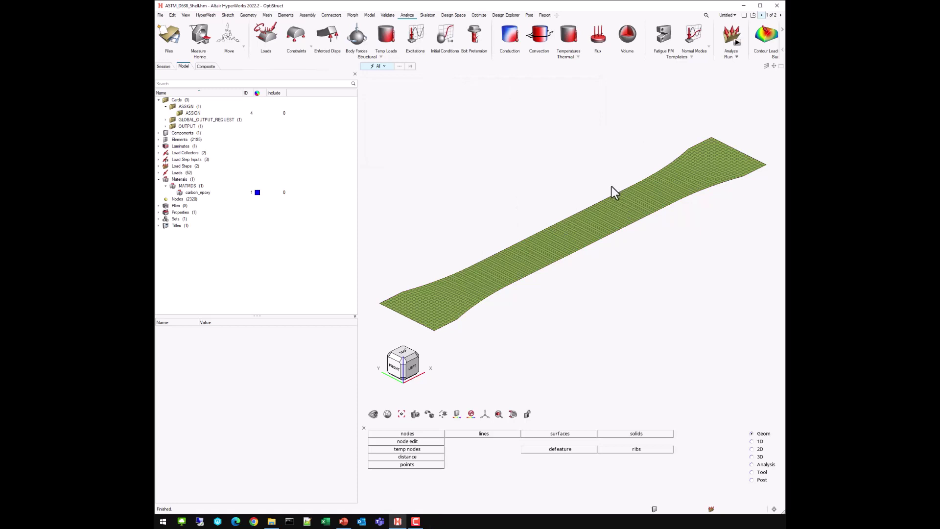
# Load ASTM_D638_Shell.h3d from the START folder as model and results on the second page, and display the mesh lines.
pyautogui.click(781, 15)
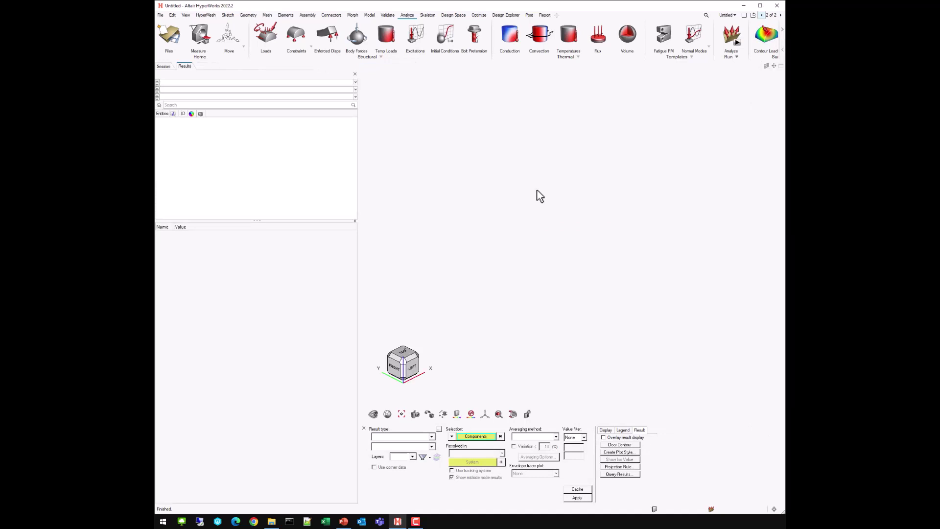
pyautogui.click(176, 37)
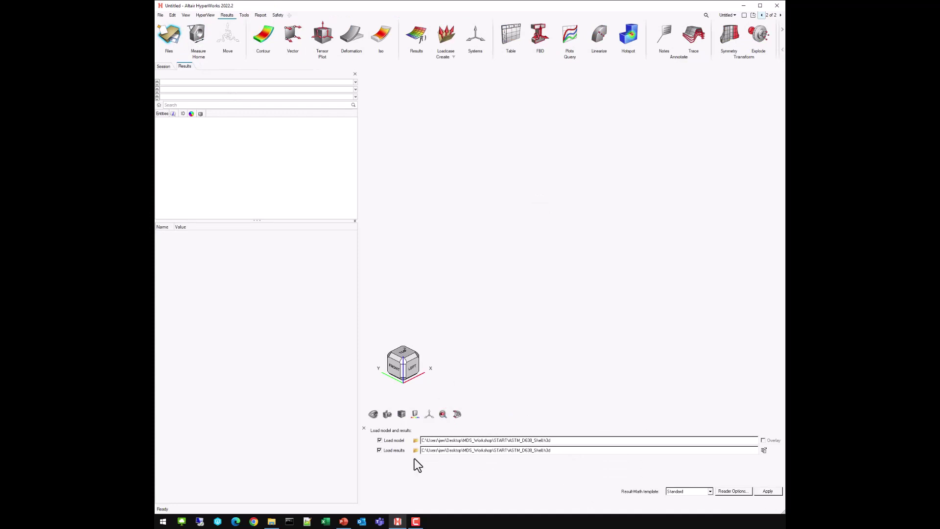
pyautogui.click(418, 442)
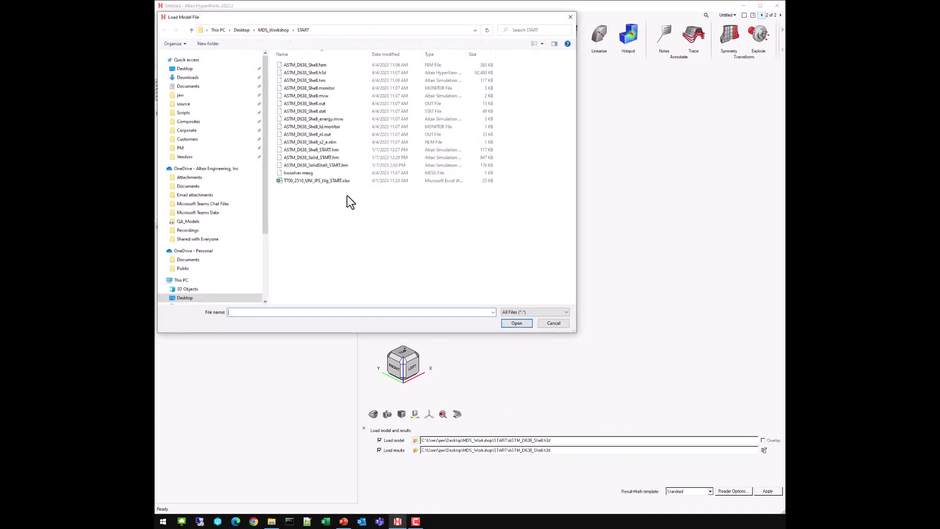
pyautogui.click(311, 74)
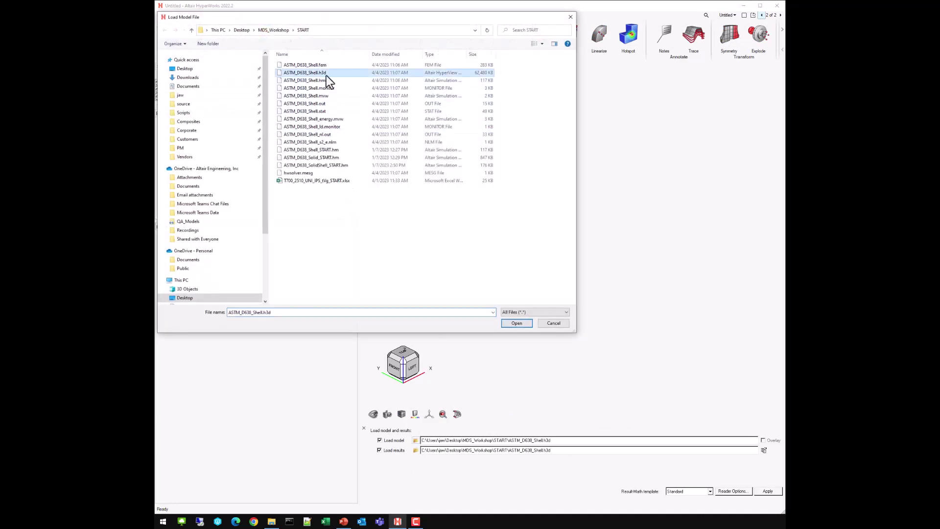
pyautogui.doubleClick(310, 74)
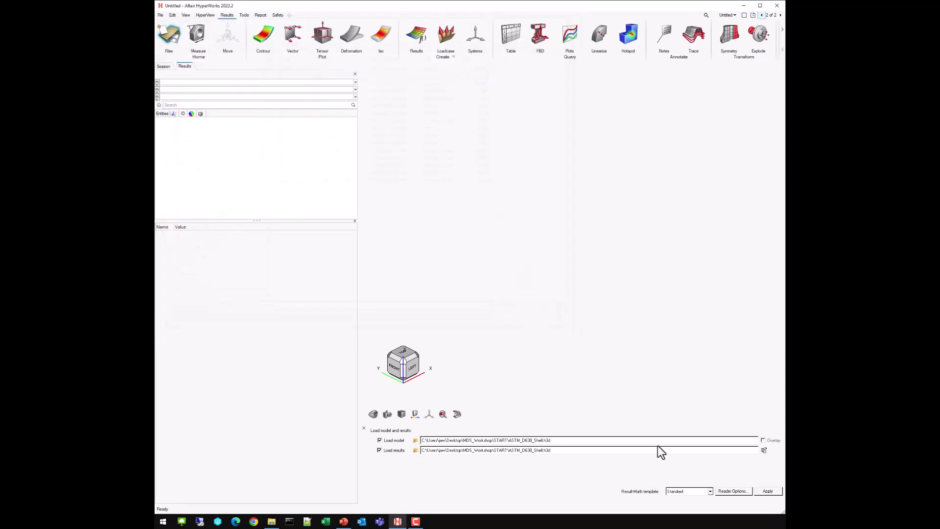
pyautogui.click(768, 492)
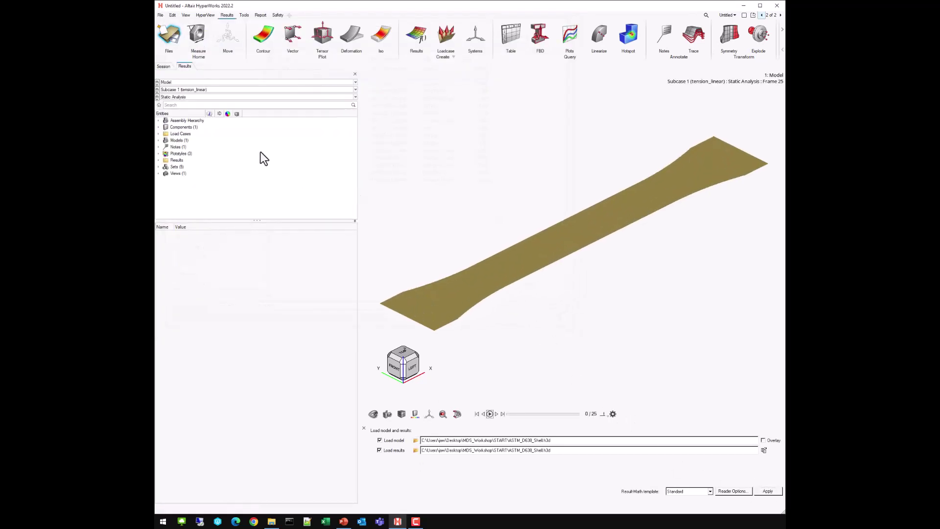
pyautogui.moveTo(401, 413)
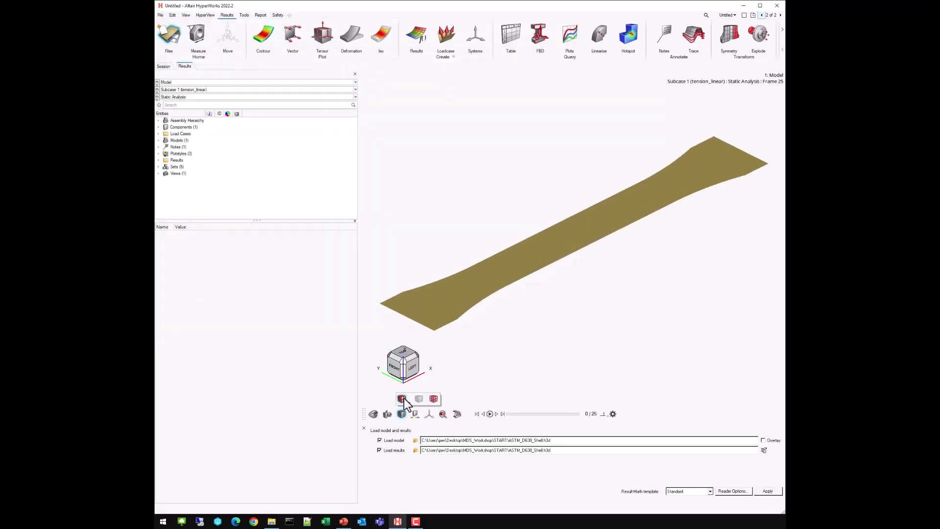
pyautogui.click(434, 398)
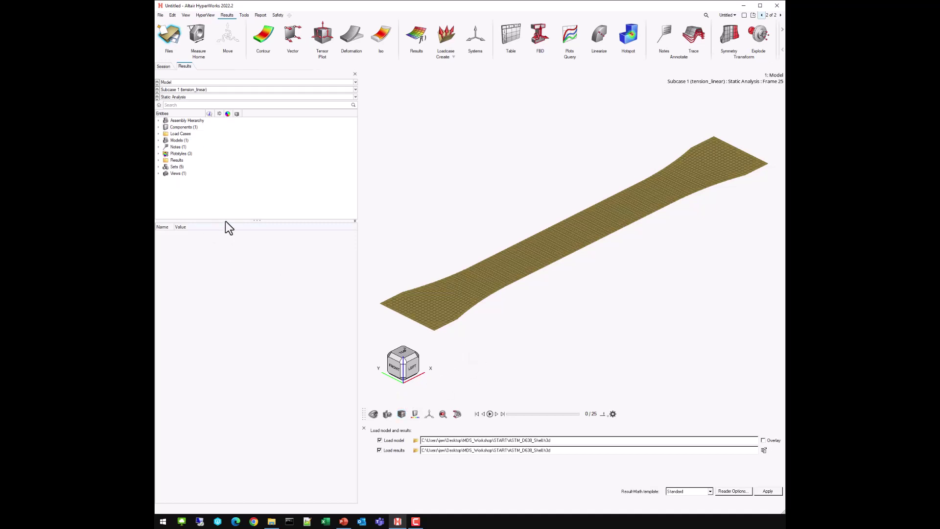
# Expand the MATMDS 1 [PCOMP] scalar results, review the matrix and fiber outputs, and contour Fiber Strain(Mech) 11.
pyautogui.moveTo(227, 220); pyautogui.dragTo(230, 347)
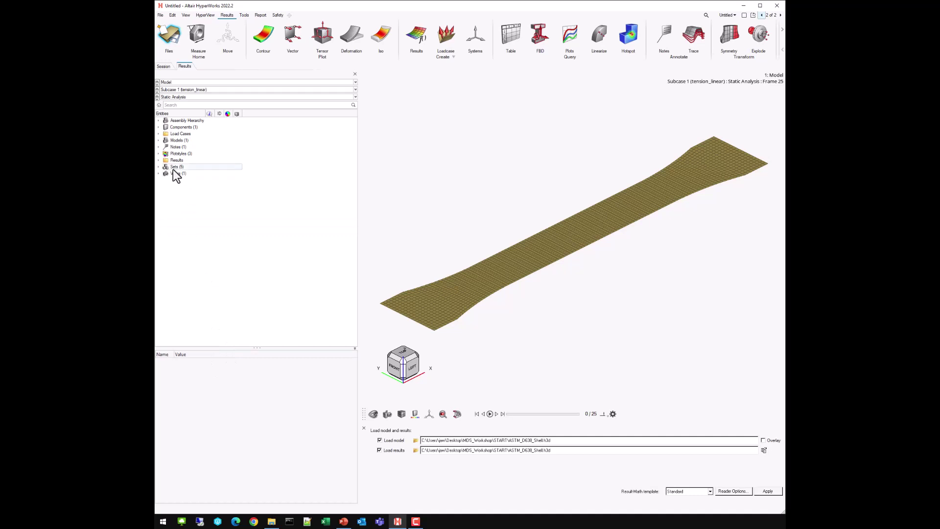
pyautogui.click(159, 161)
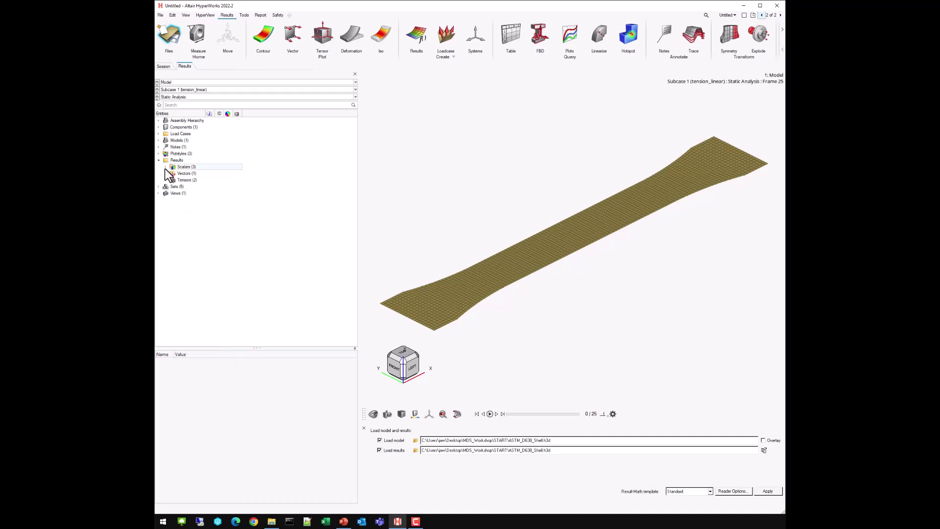
pyautogui.click(166, 167)
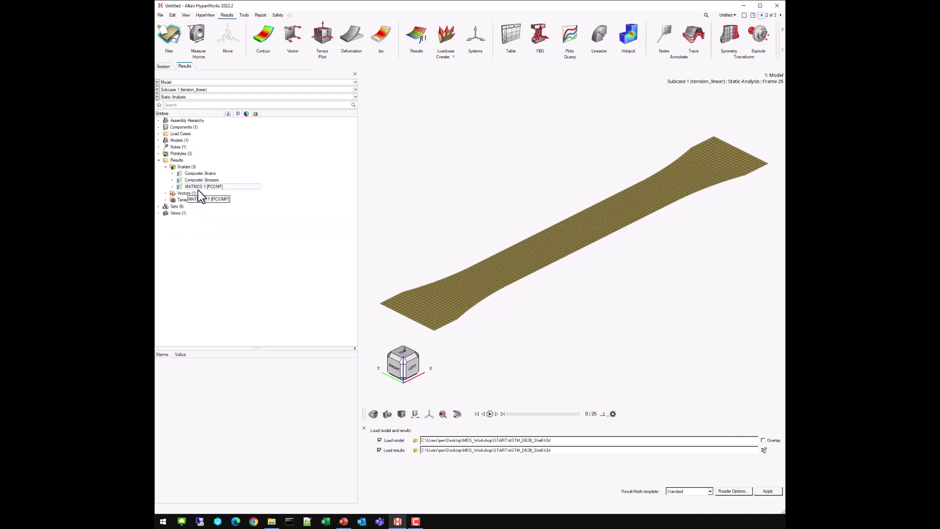
pyautogui.click(172, 187)
pyautogui.scroll(-1, 262, 209)
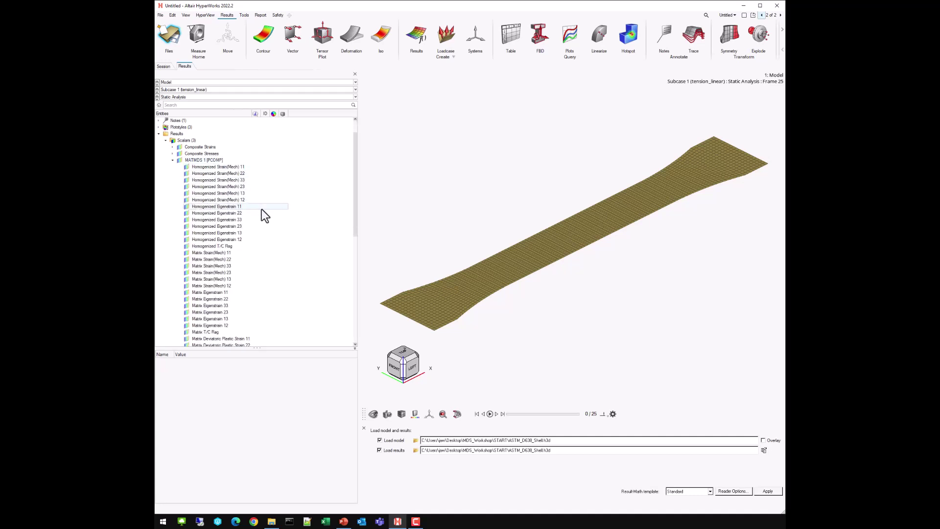
pyautogui.scroll(-1, 224, 179)
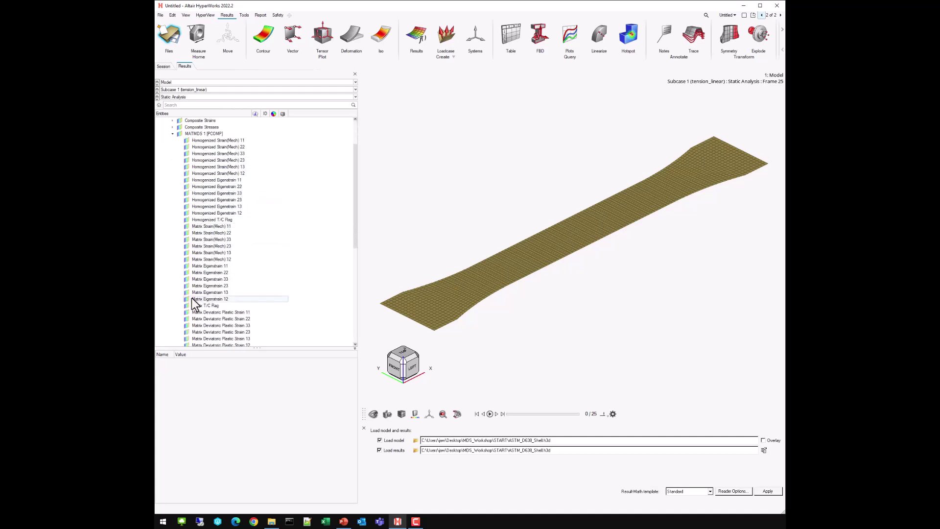
pyautogui.scroll(-8, 202, 304)
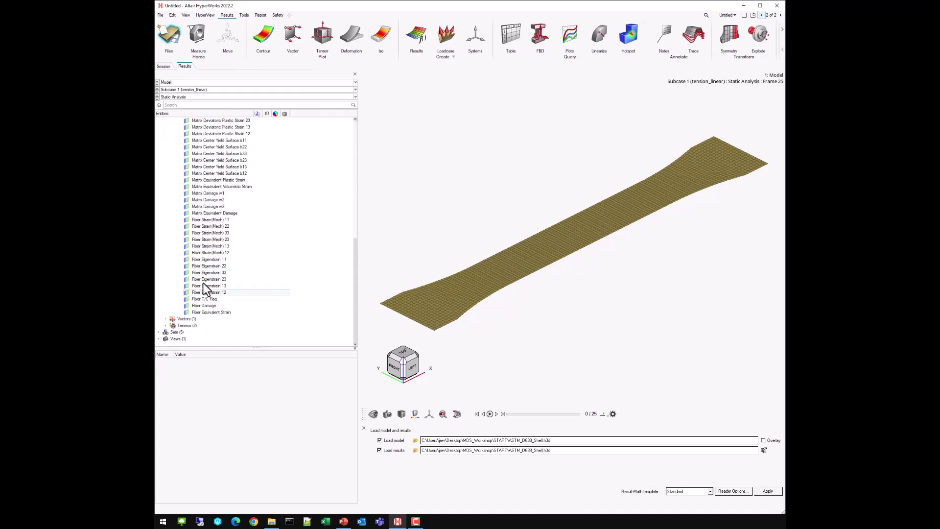
pyautogui.scroll(2, 250, 267)
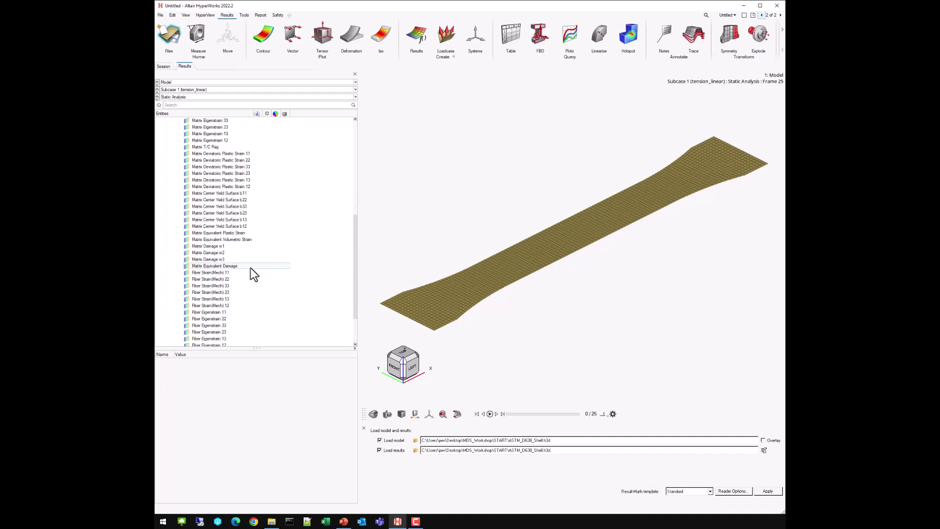
pyautogui.scroll(-2, 250, 266)
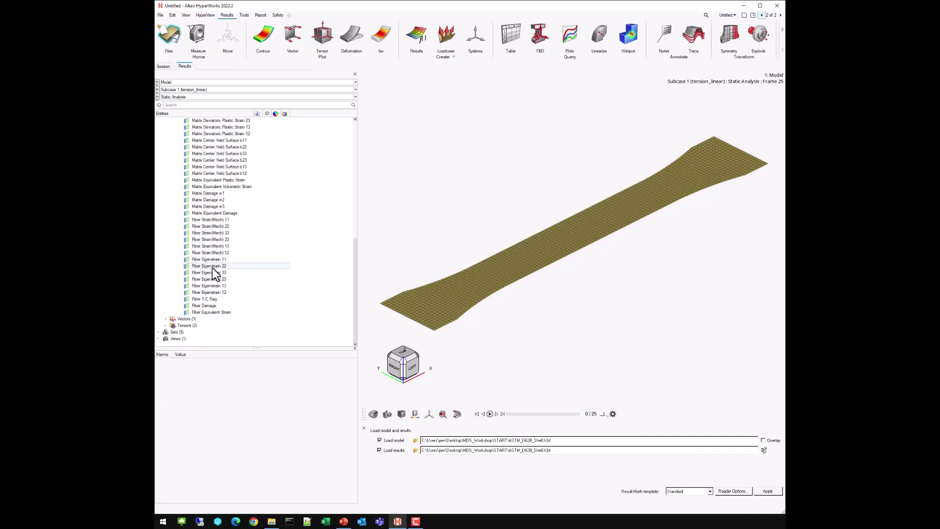
pyautogui.click(187, 221)
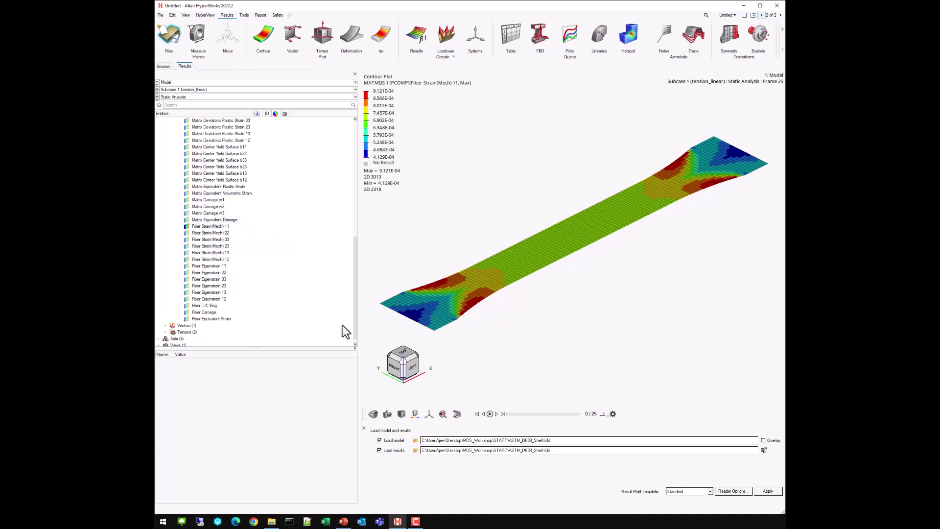
# Limit the Fiber Strain(Mech) 11 contour to the layer PLY 1 (MID).
pyautogui.click(263, 37)
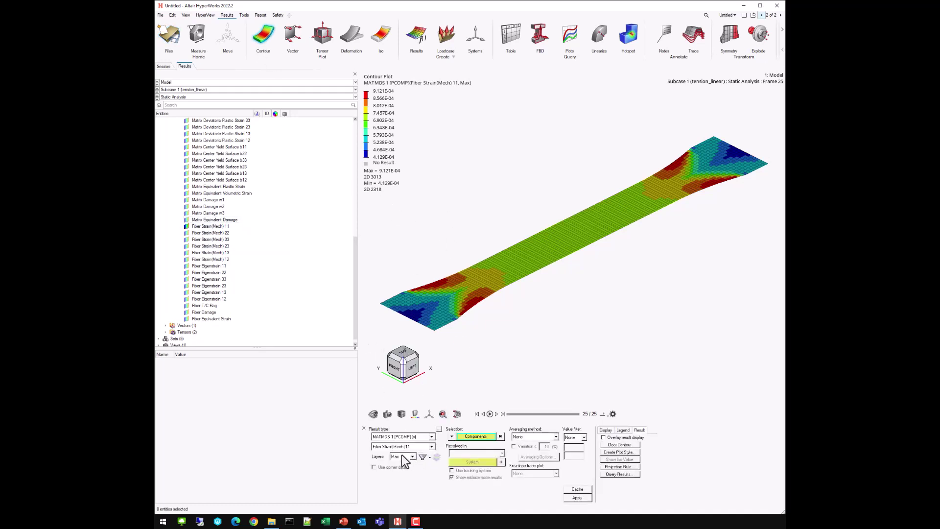
pyautogui.click(414, 456)
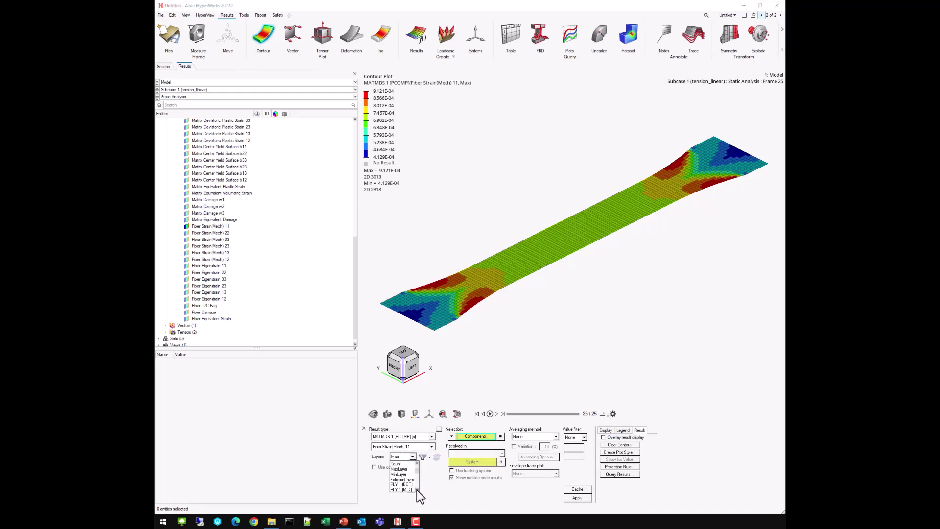
pyautogui.click(408, 485)
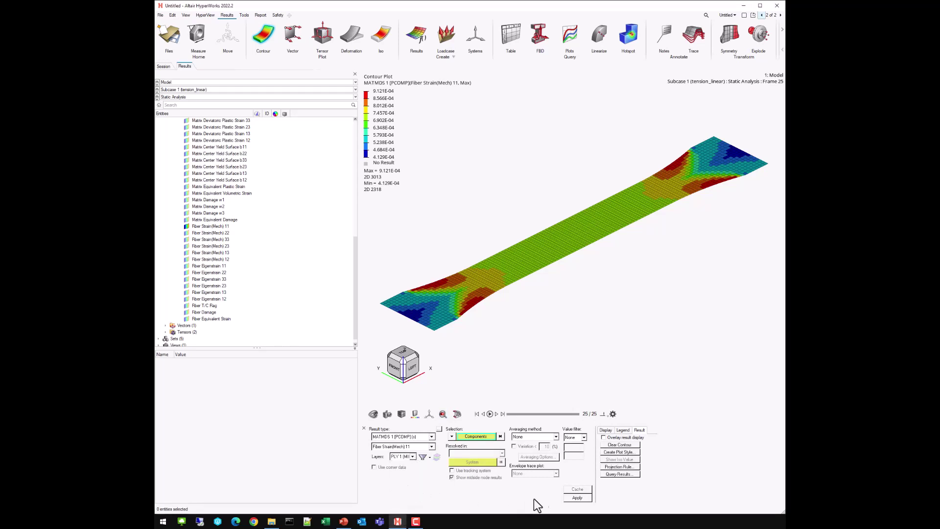
pyautogui.click(576, 497)
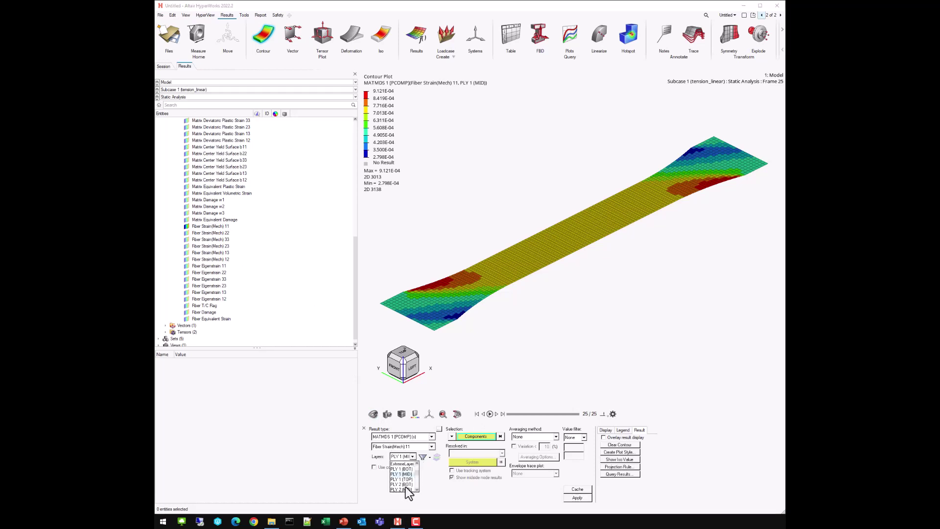
# Contour Fiber Strain(Mech) 11 on PLY 2 (MID) for comparison and return the contour to PLY 1 (MID).
pyautogui.click(405, 489)
pyautogui.click(574, 499)
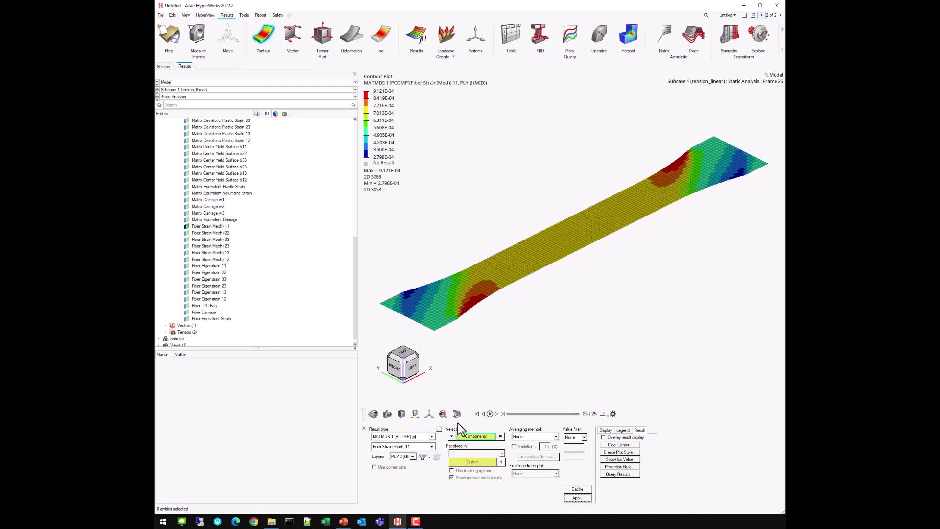
pyautogui.moveTo(387, 349)
pyautogui.click(413, 457)
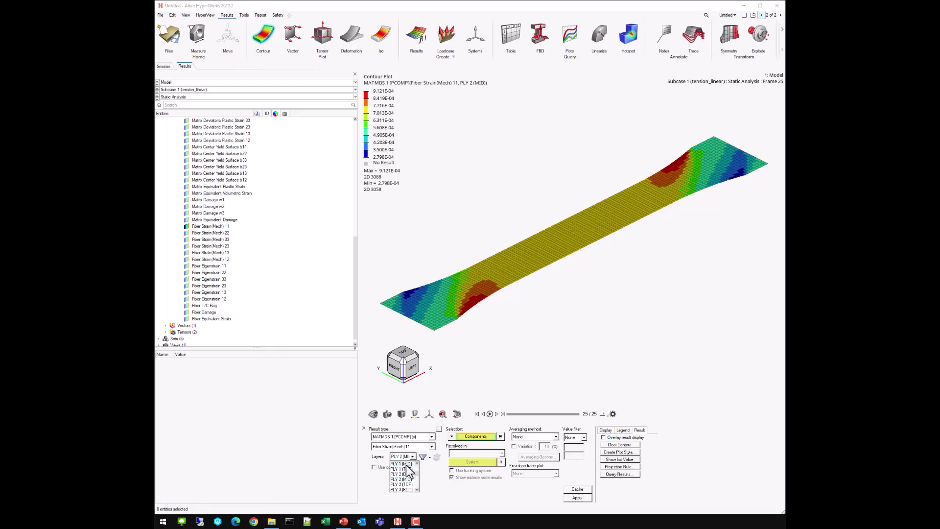
pyautogui.click(407, 464)
pyautogui.click(578, 498)
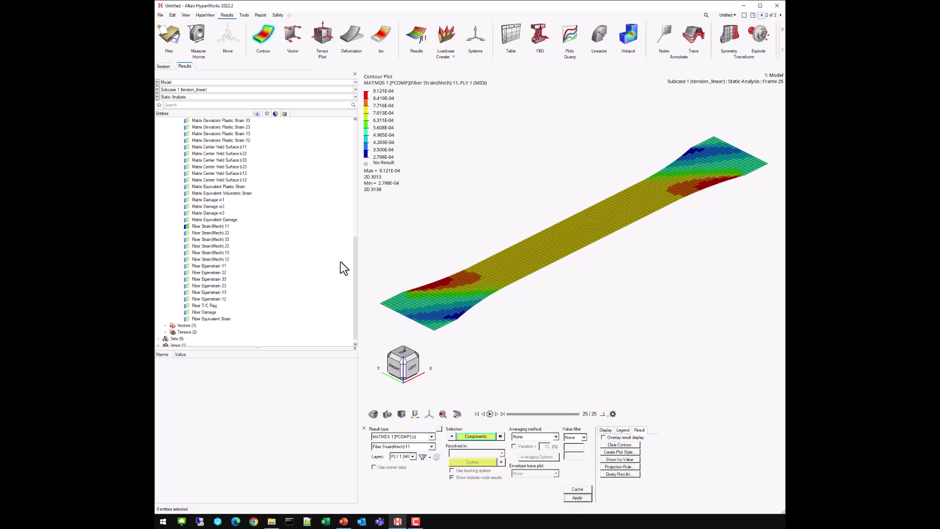
# Contour the Matrix Strain(Mech) 12 result from MATMDS 1 [PCOMP] on the dogbone model.
pyautogui.scroll(3, 280, 246)
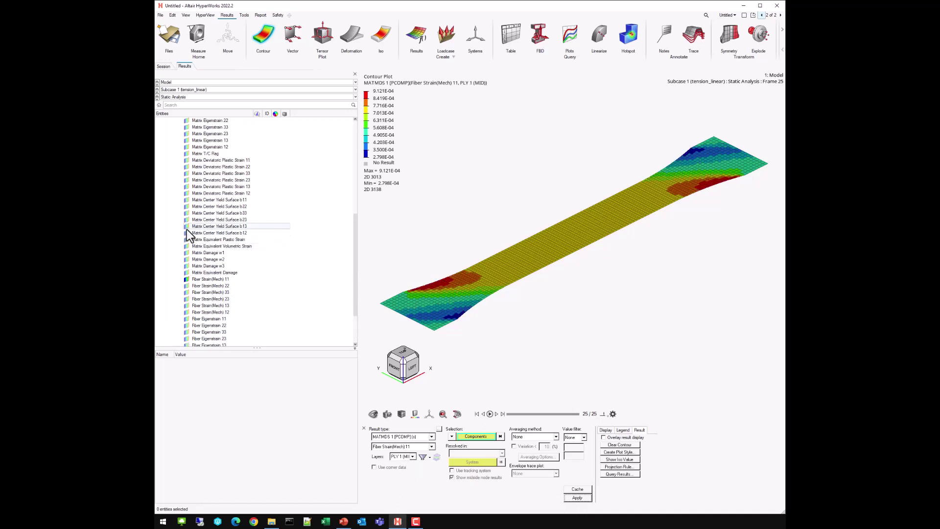
pyautogui.scroll(4, 193, 185)
pyautogui.scroll(3, 194, 184)
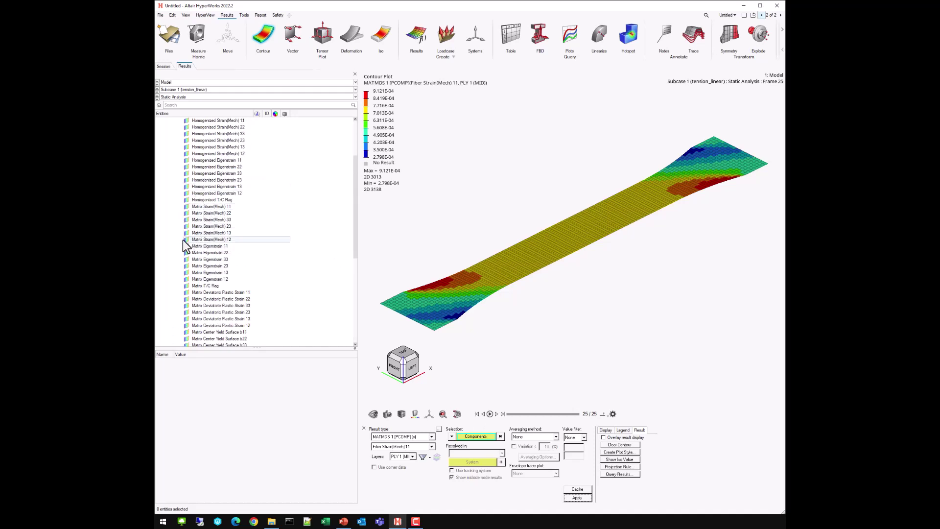
pyautogui.click(186, 239)
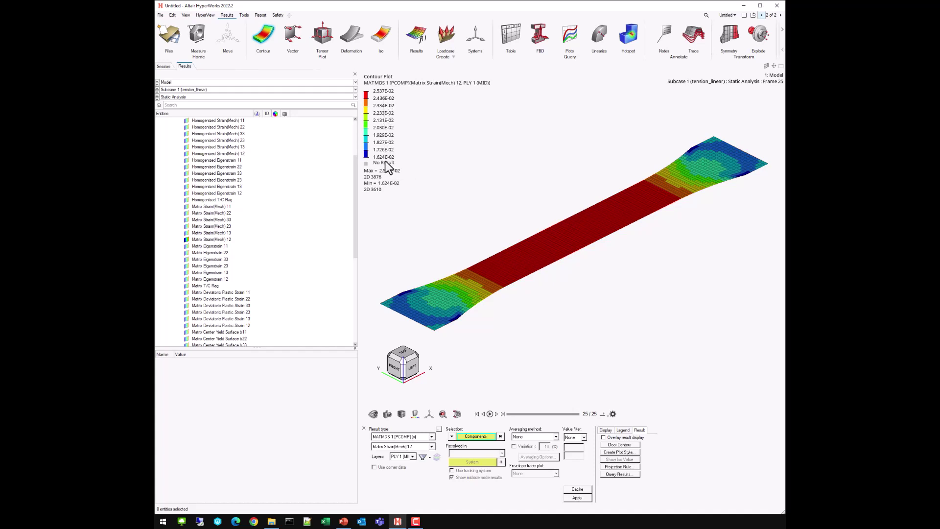
# Contour Matrix Strain(Mech) 12 on the PLY 2 (BOT) layer.
pyautogui.click(413, 457)
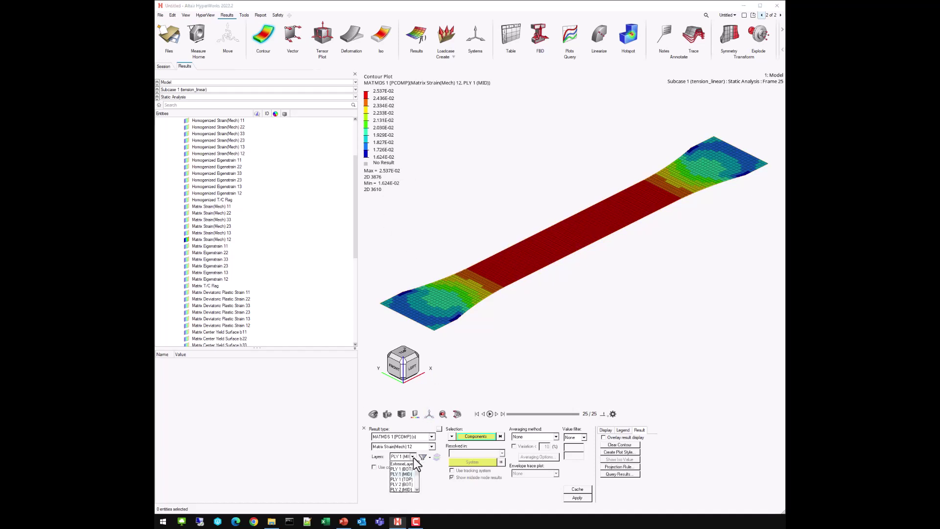
pyautogui.click(410, 484)
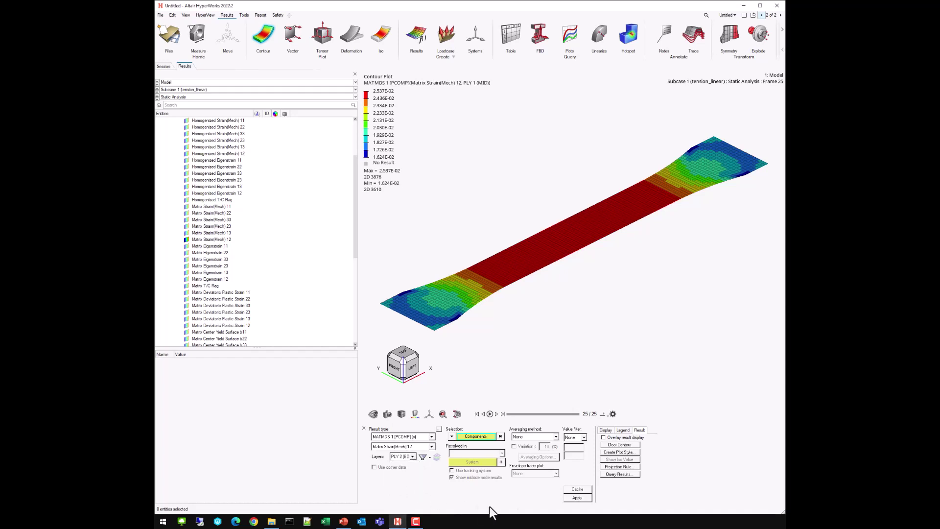
pyautogui.click(578, 497)
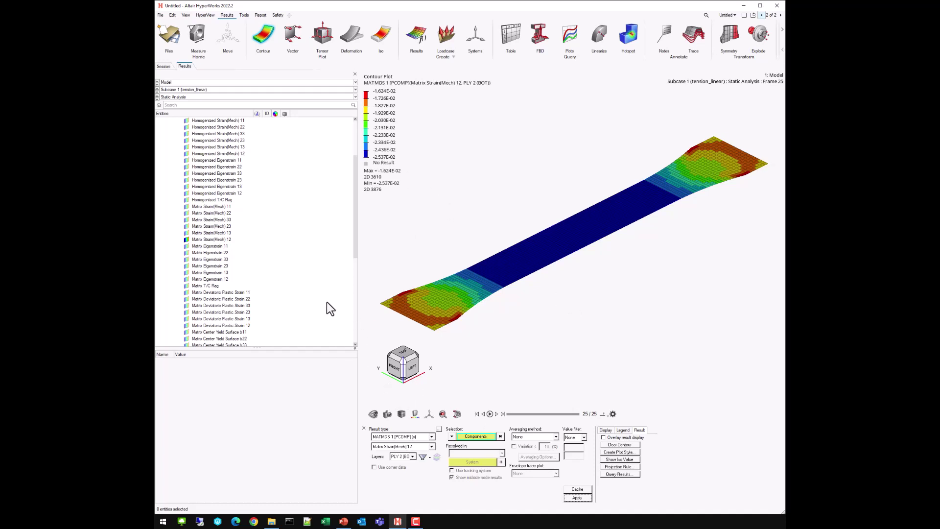
# Switch the results to Subcase 2 (tension_nlinear) and change the animation to the time-based mode.
pyautogui.click(238, 90)
pyautogui.click(208, 101)
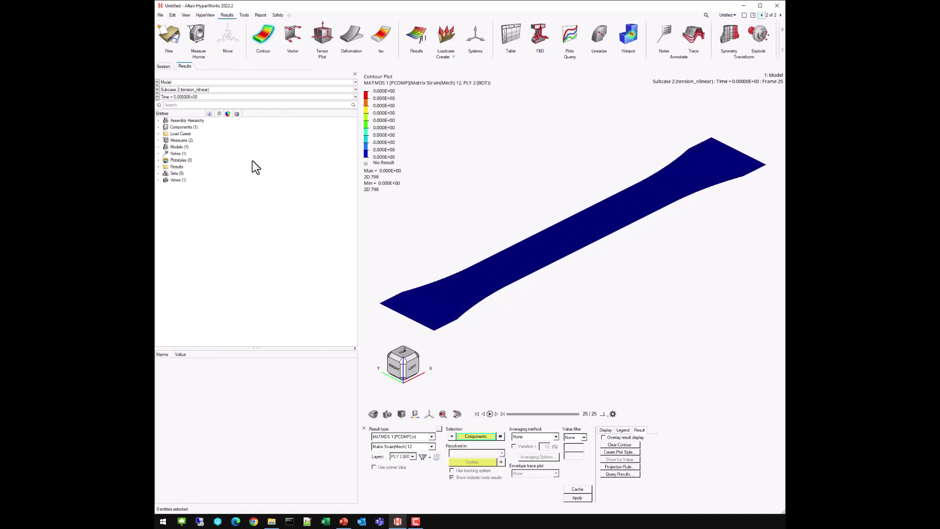
pyautogui.click(604, 415)
pyautogui.click(603, 382)
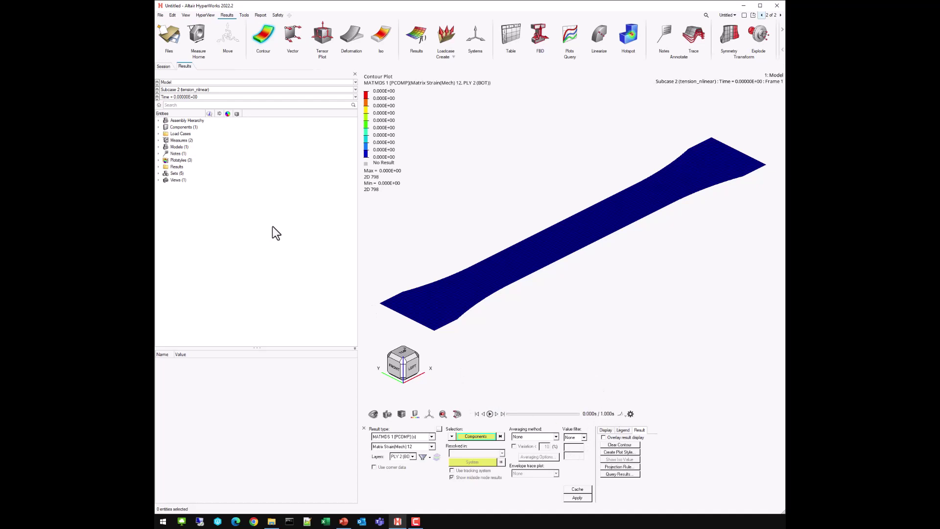
# Contour the Matrix Equivalent Plastic Strain scalar from MATMDS 1 [PCOMP] and check it at the last and first time steps.
pyautogui.click(158, 166)
pyautogui.click(165, 174)
pyautogui.click(173, 193)
pyautogui.scroll(-3, 210, 234)
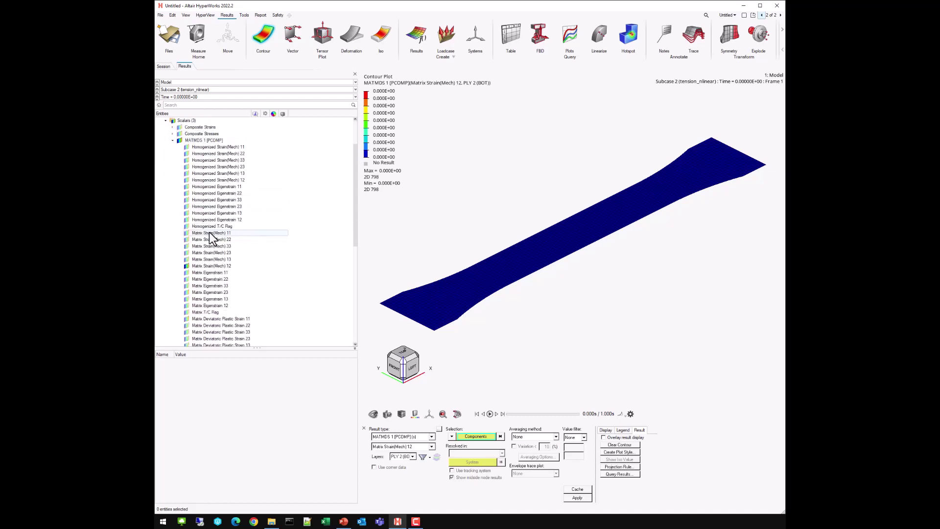
pyautogui.scroll(-7, 208, 233)
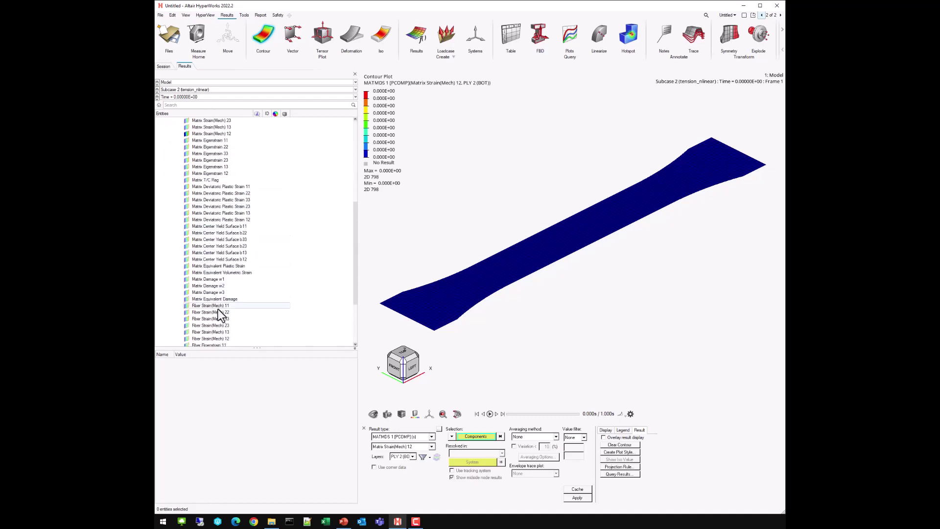
pyautogui.click(187, 265)
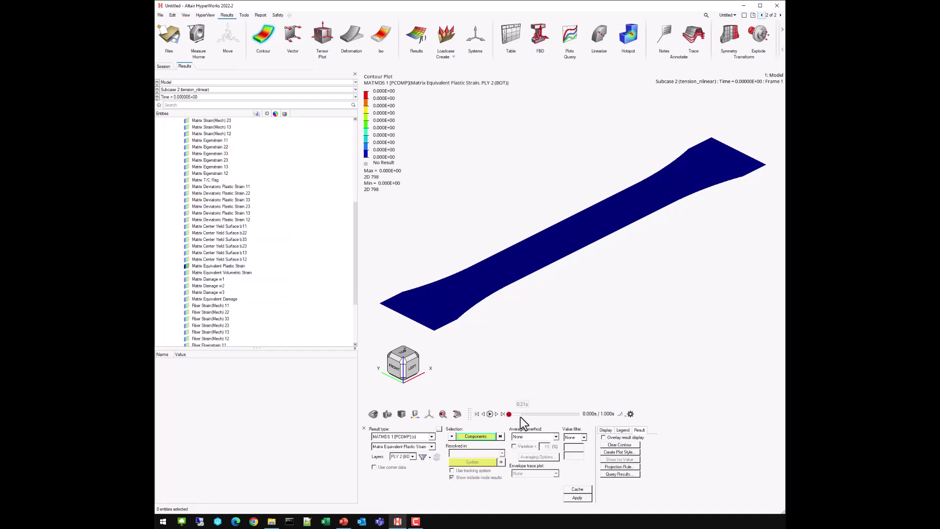
pyautogui.click(503, 414)
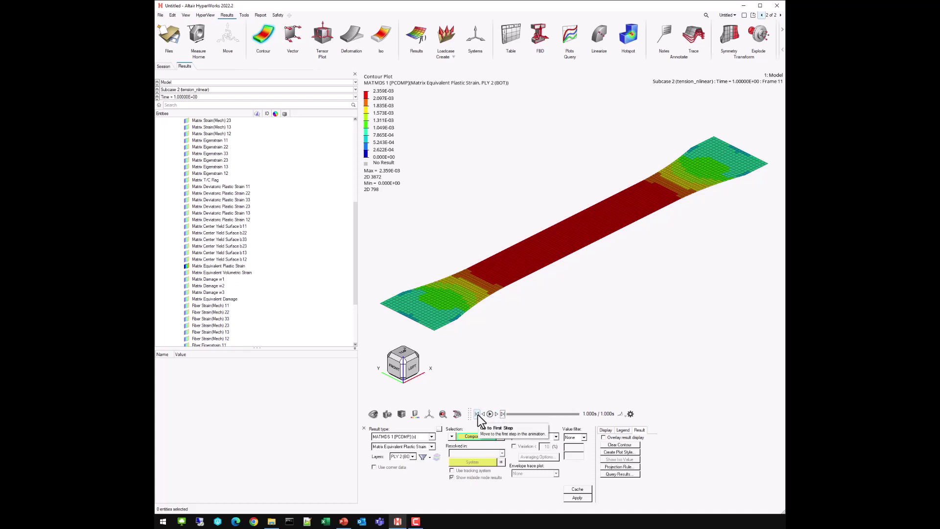
pyautogui.click(478, 415)
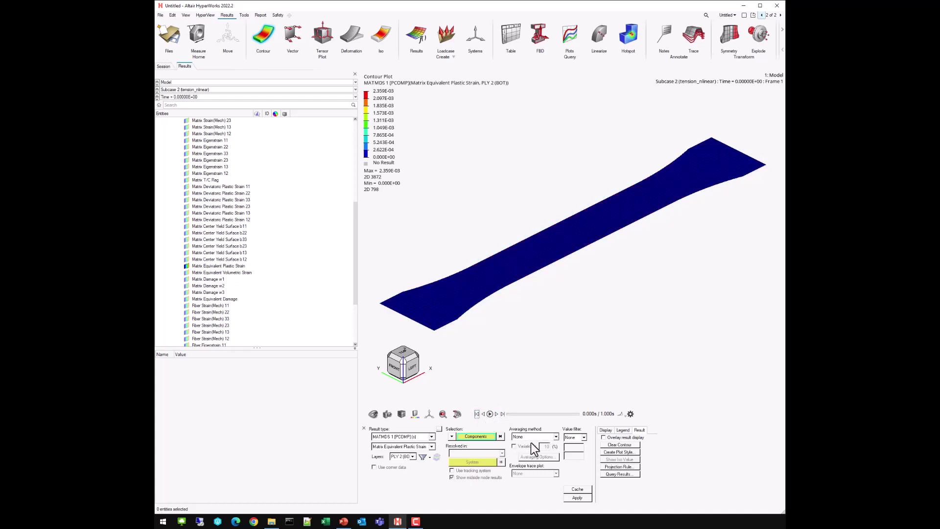
# Contour Matrix Equivalent Plastic Strain on PLY 1 (MID) and advance the animation through 0.5 s to the final time of 1 s.
pyautogui.click(413, 456)
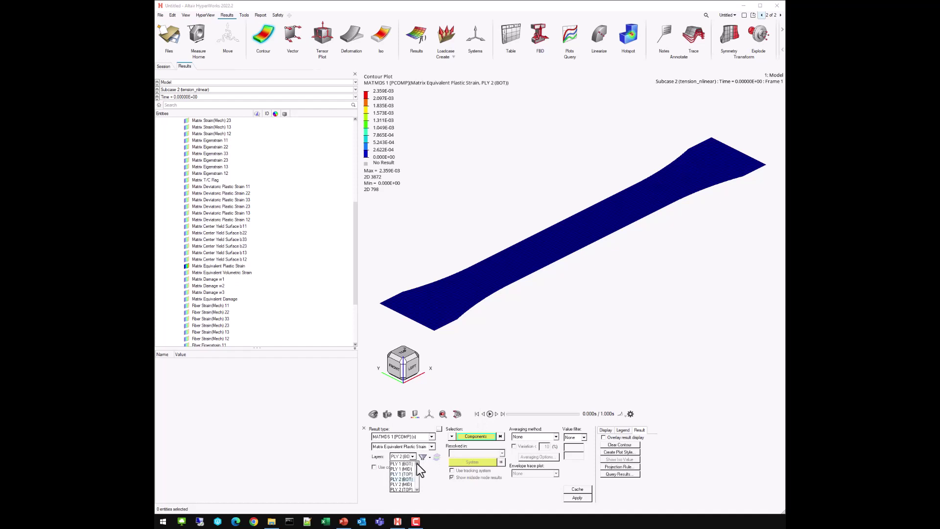
pyautogui.click(413, 470)
pyautogui.click(579, 497)
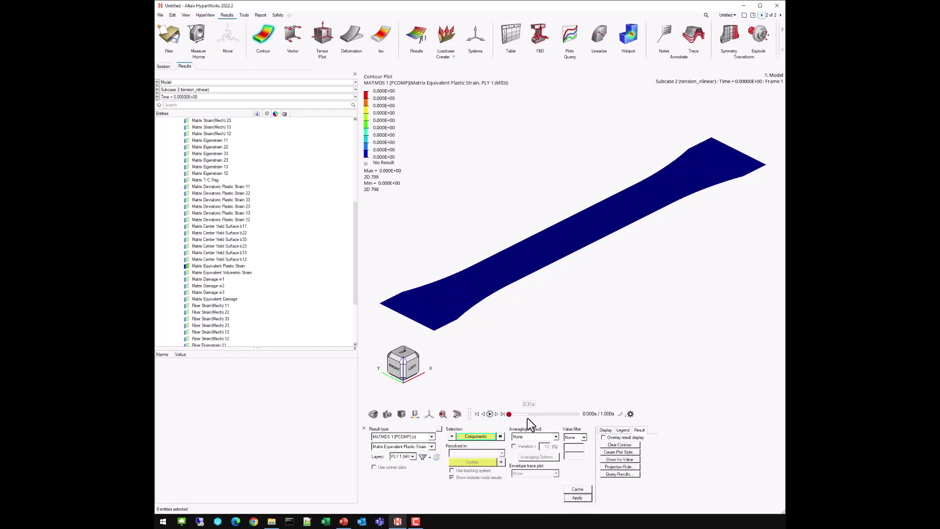
pyautogui.moveTo(509, 415); pyautogui.dragTo(542, 416)
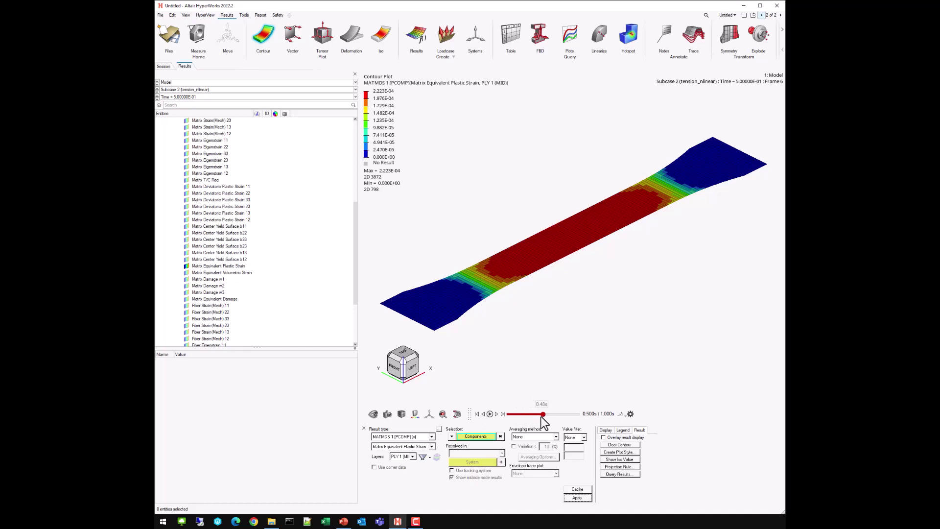
pyautogui.moveTo(544, 416); pyautogui.dragTo(579, 417)
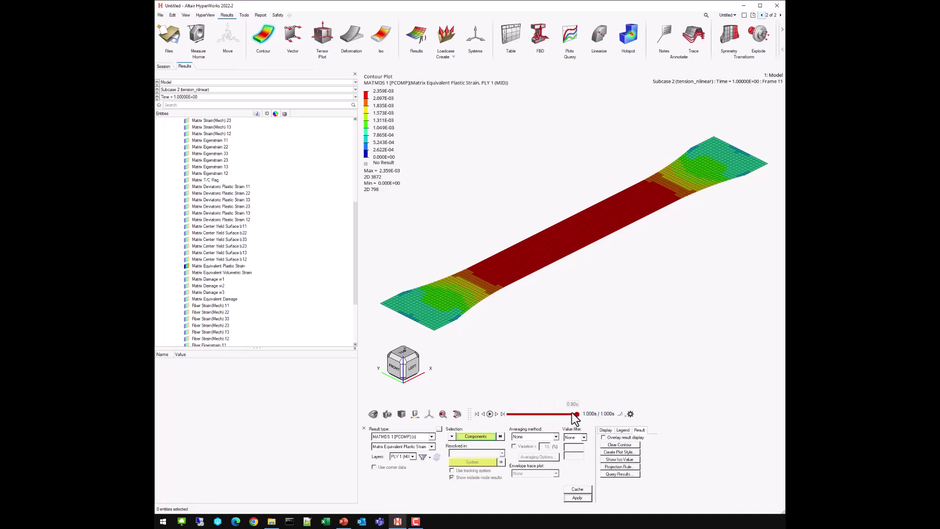
pyautogui.moveTo(577, 414)
pyautogui.mouseDown()
pyautogui.moveTo(508, 413)
pyautogui.moveTo(583, 416)
pyautogui.mouseUp()
# Contour Fiber Strain(Mech) 11 for the nonlinear subcase and view it at the first and last time steps.
pyautogui.scroll(-4, 292, 263)
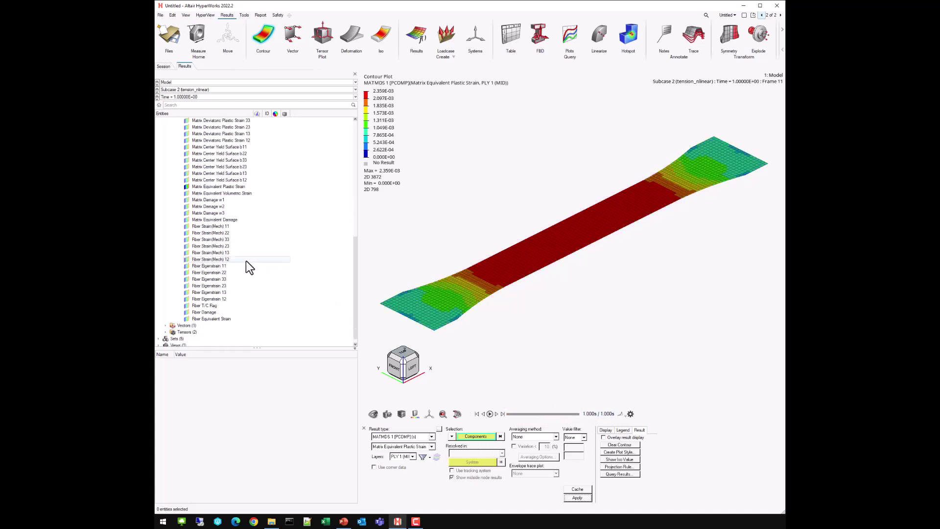
pyautogui.click(186, 226)
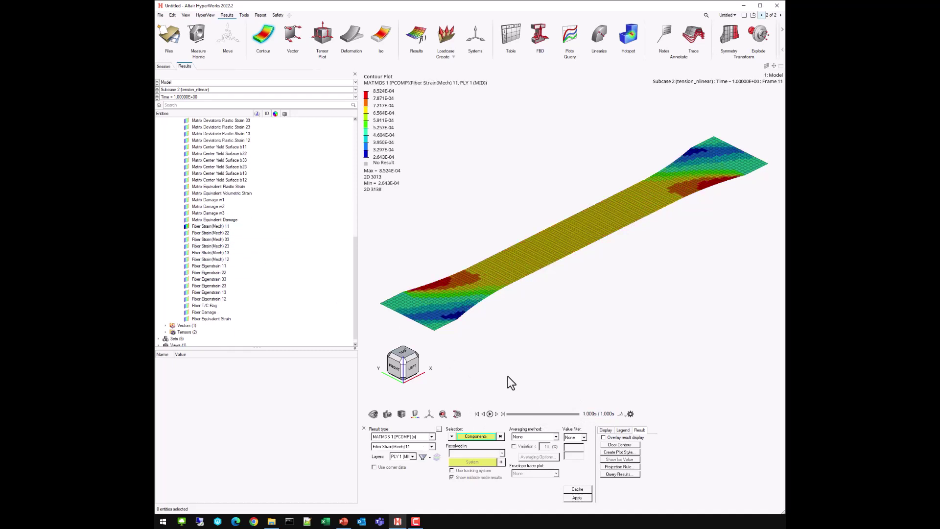
pyautogui.click(477, 414)
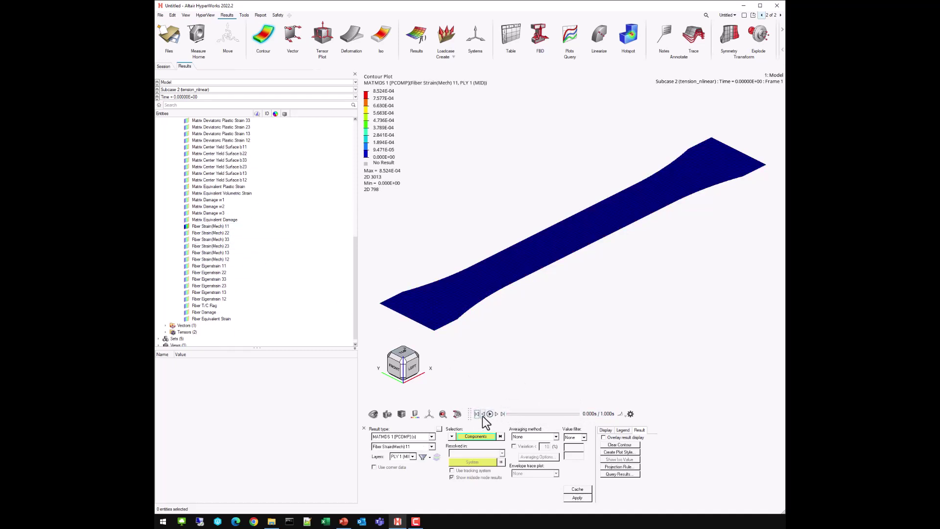
pyautogui.click(502, 414)
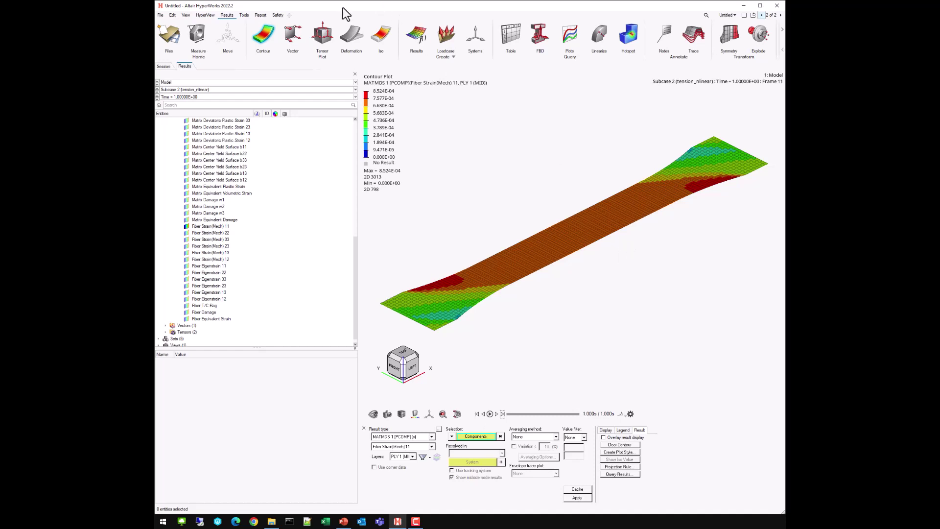
# Discard the results model from the current window and return to the OptiStruct modeling page.
pyautogui.click(166, 37)
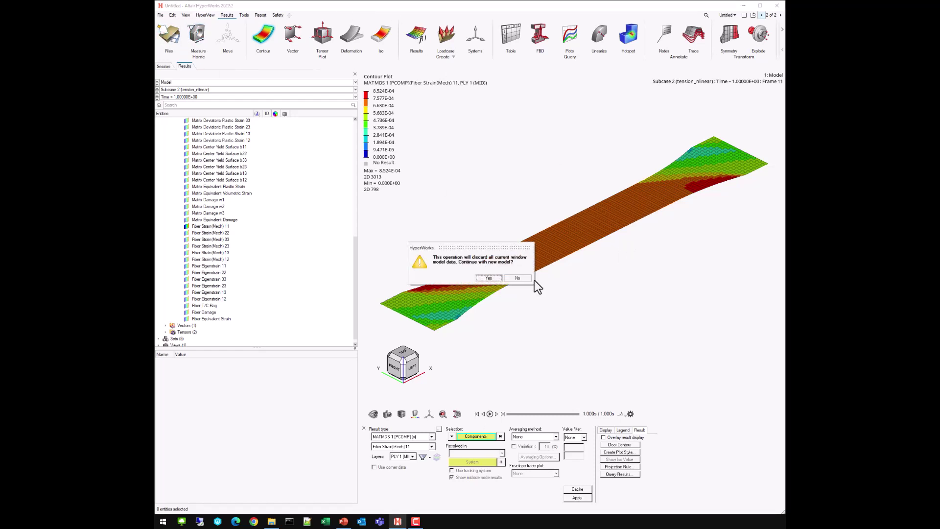
pyautogui.click(492, 280)
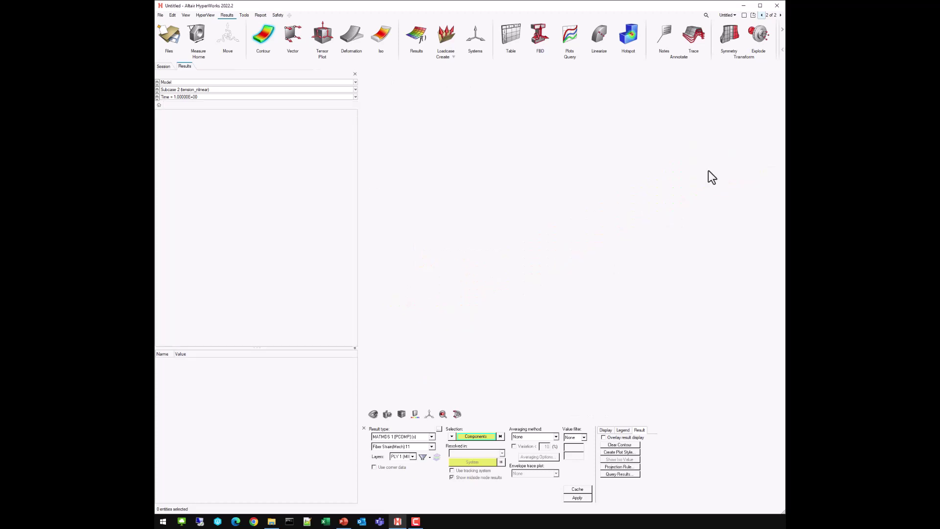
pyautogui.click(762, 15)
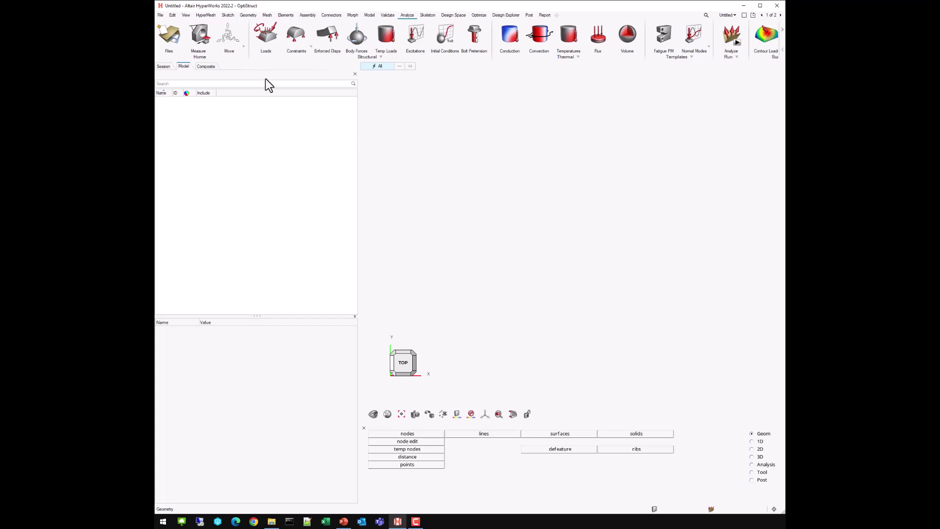
# Open the ASTM_D638_Solid_START.hm model and inspect the solid ply layers through its thickness.
pyautogui.click(169, 35)
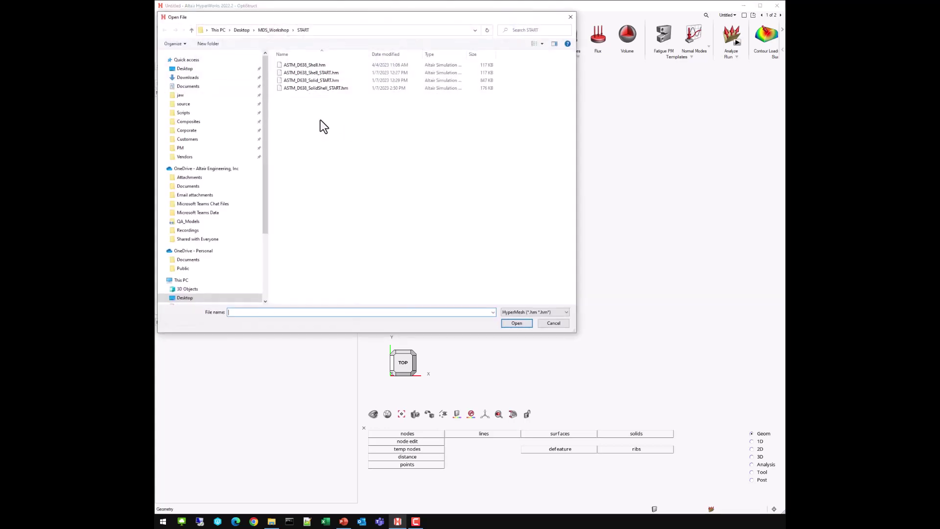
pyautogui.doubleClick(312, 82)
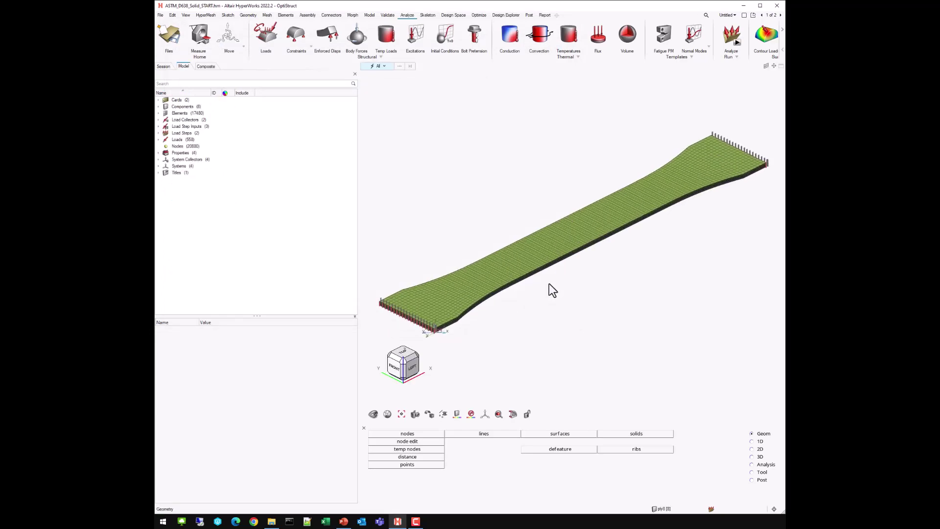
pyautogui.scroll(5, 549, 284)
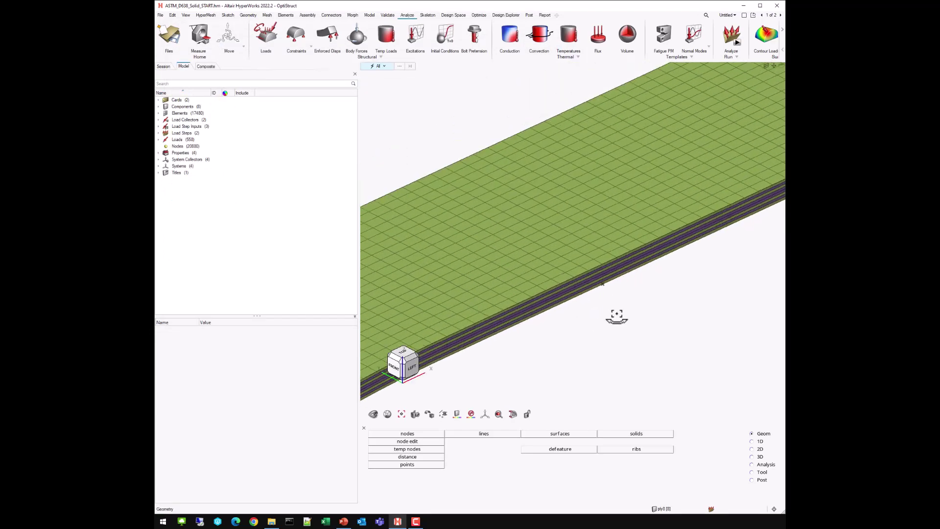
pyautogui.scroll(3, 601, 283)
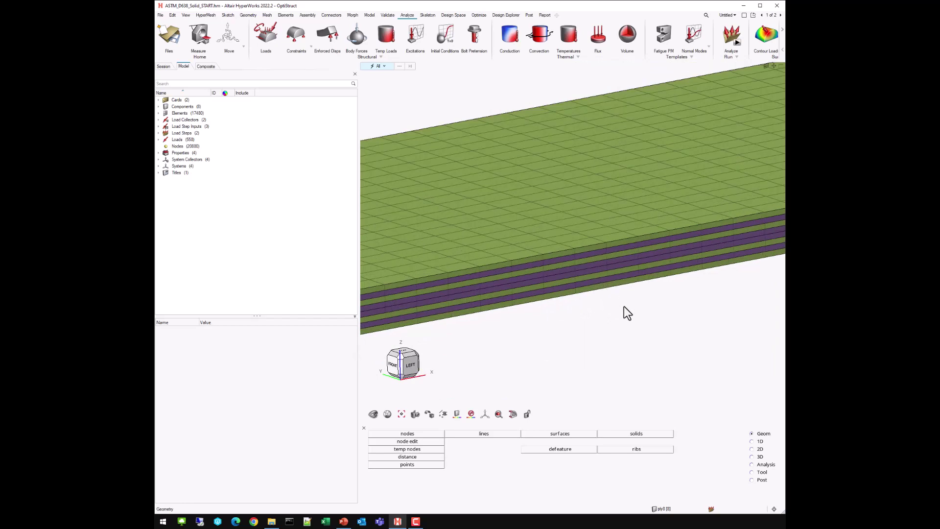
pyautogui.scroll(-3, 625, 307)
pyautogui.moveTo(624, 307); pyautogui.dragTo(507, 361)
pyautogui.click(407, 362)
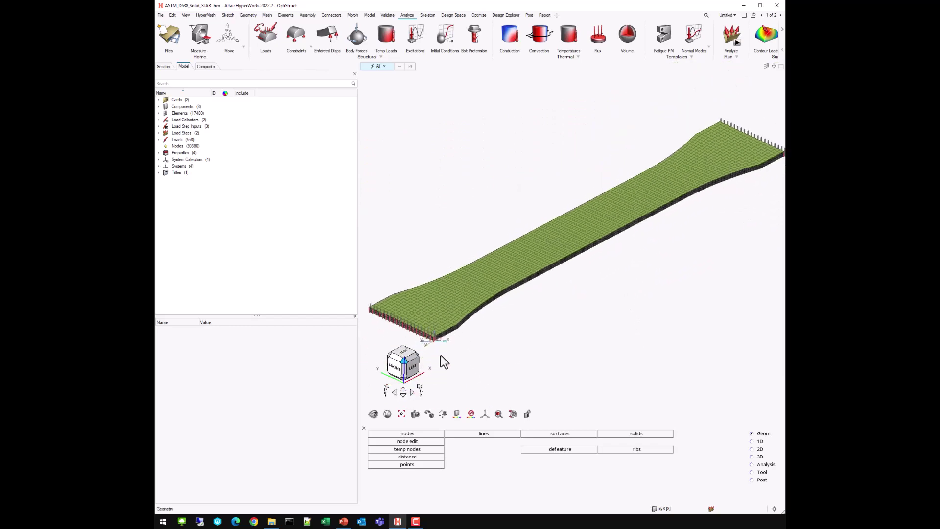
# Create an ASSIGN card in the solid model's Cards folder.
pyautogui.click(158, 100)
pyautogui.rightClick(173, 102)
pyautogui.moveTo(216, 105)
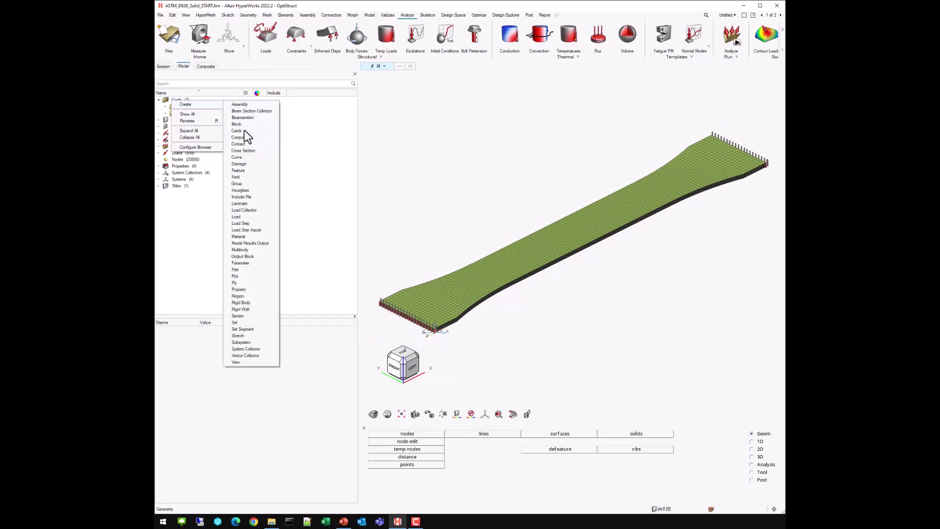
pyautogui.moveTo(244, 129)
pyautogui.click(169, 101)
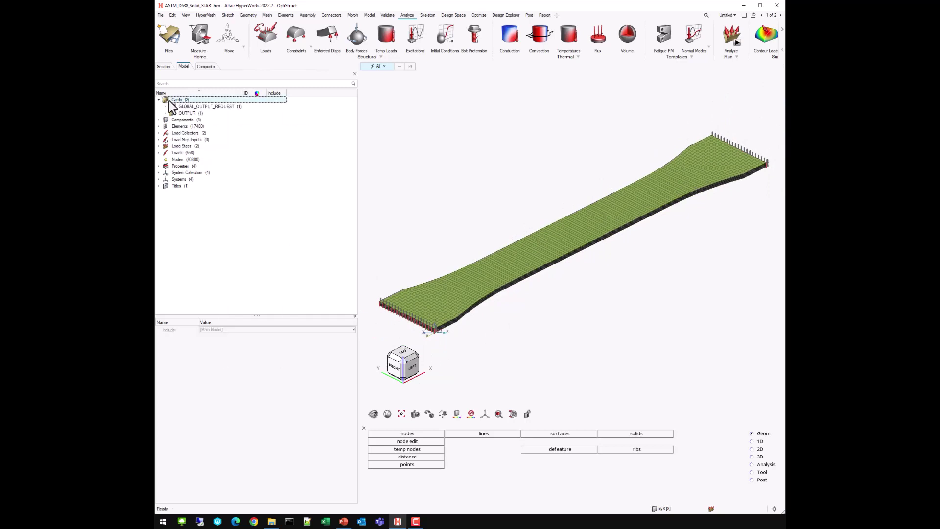
pyautogui.rightClick(177, 100)
pyautogui.moveTo(183, 104)
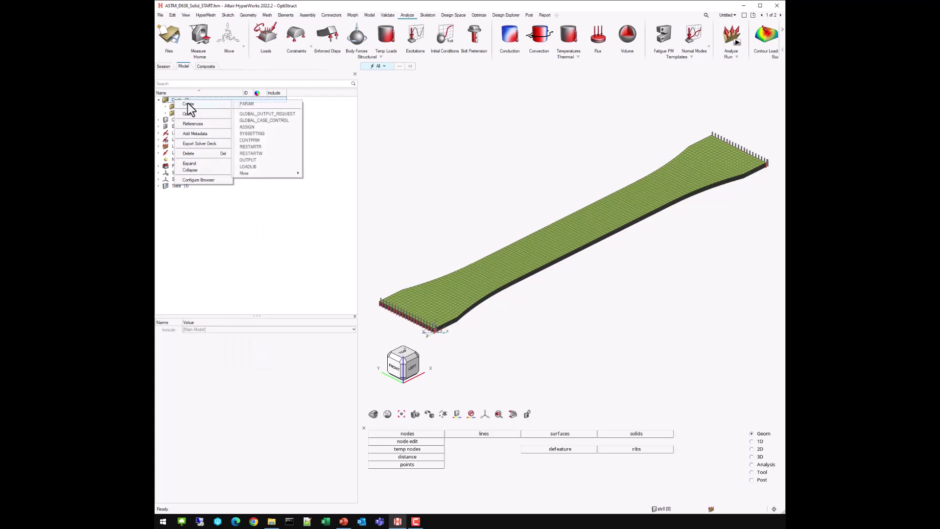
pyautogui.click(261, 137)
# Set the type of ASSIGN 1 to MATMDS.
pyautogui.click(235, 367)
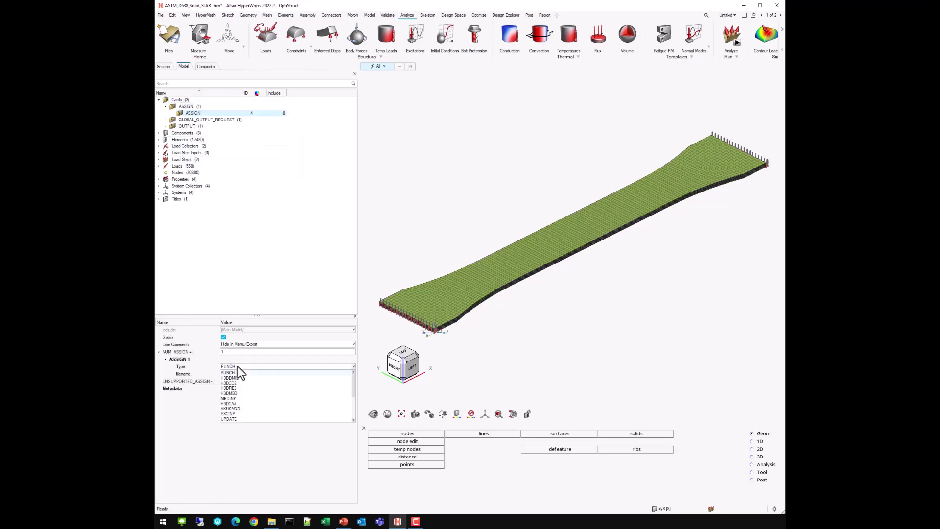
pyautogui.click(237, 367)
pyautogui.click(237, 368)
pyautogui.scroll(-3, 242, 394)
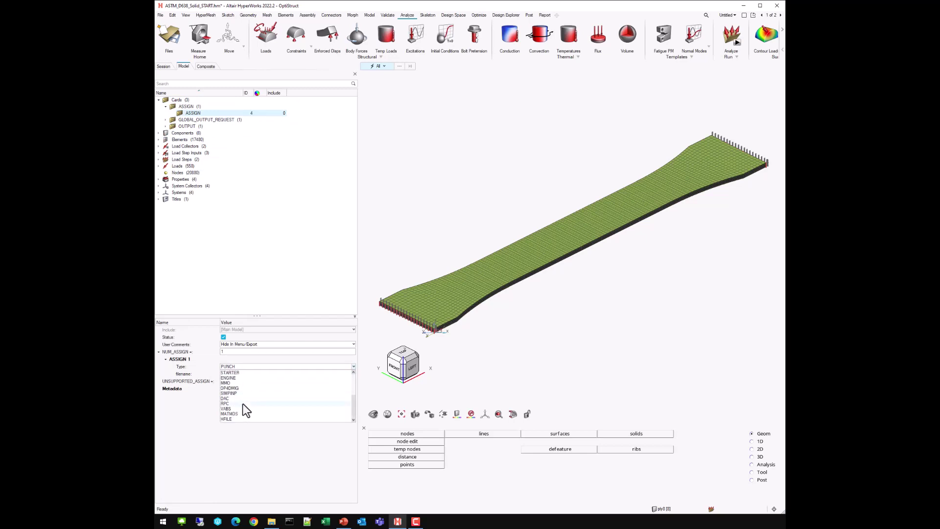
pyautogui.click(233, 413)
# Name the MATMDS assignment UNI and link it to the UNI_Forward_mdsMAT.dat file in the UNI_Forward Mechanical folder.
pyautogui.click(248, 374)
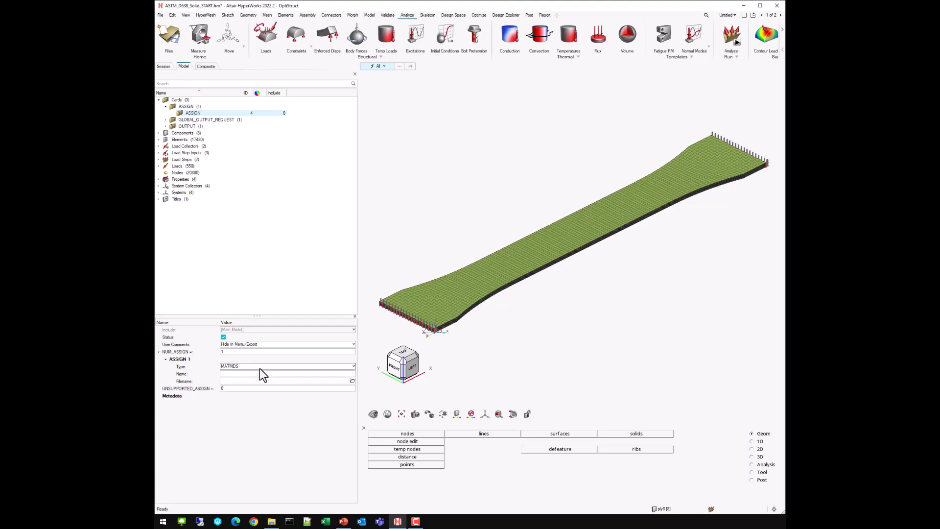
pyautogui.write('UNI')
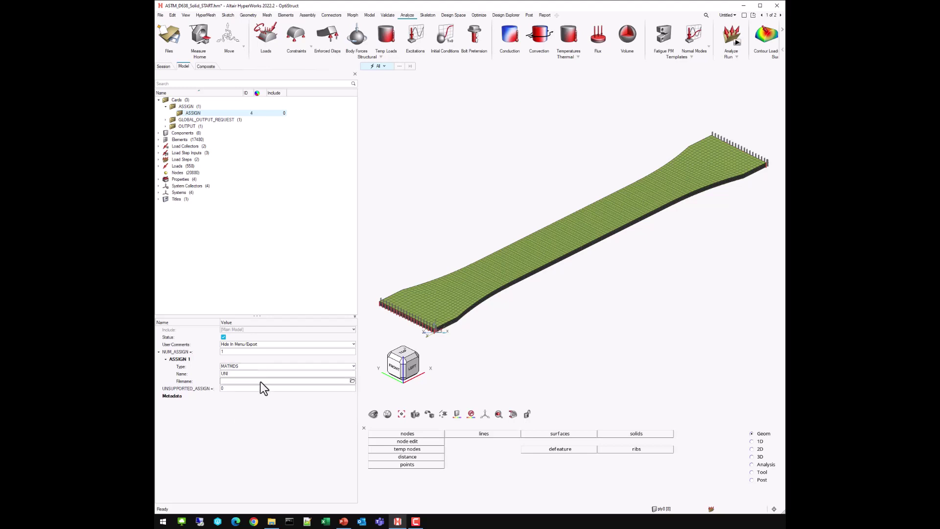
pyautogui.click(352, 382)
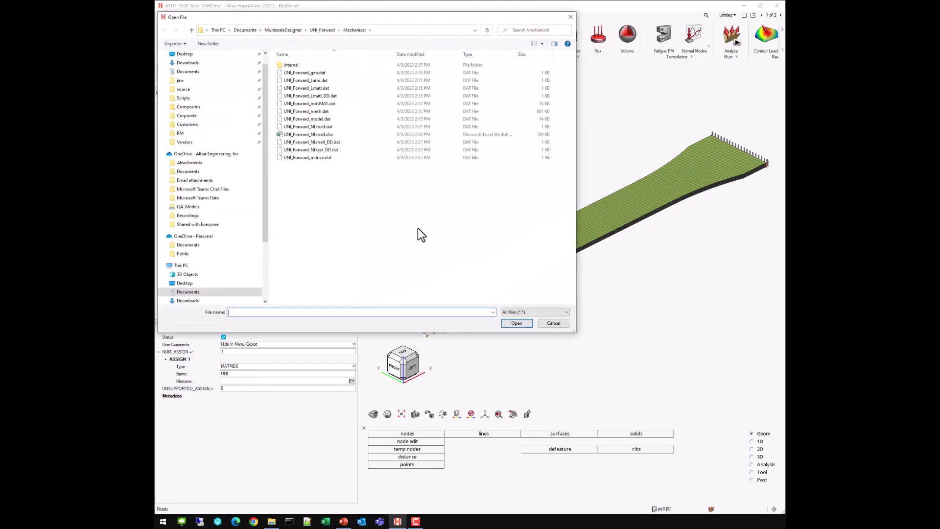
pyautogui.doubleClick(313, 105)
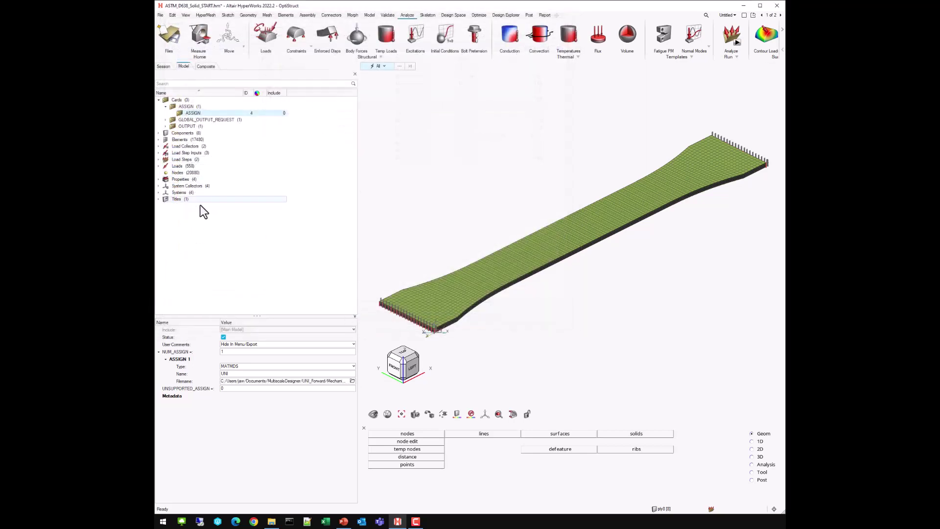
# Create a material named carbon_epoxy in the solid model.
pyautogui.rightClick(228, 227)
pyautogui.moveTo(244, 234)
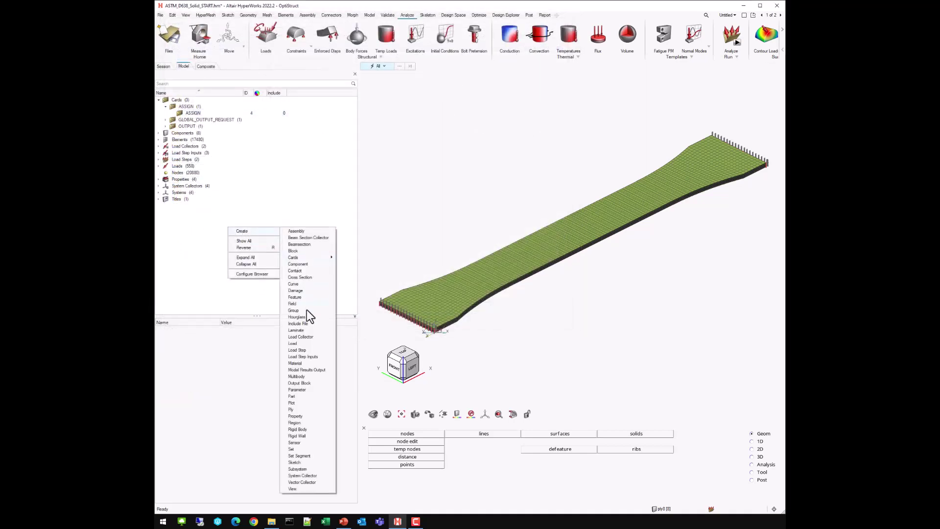
pyautogui.click(296, 363)
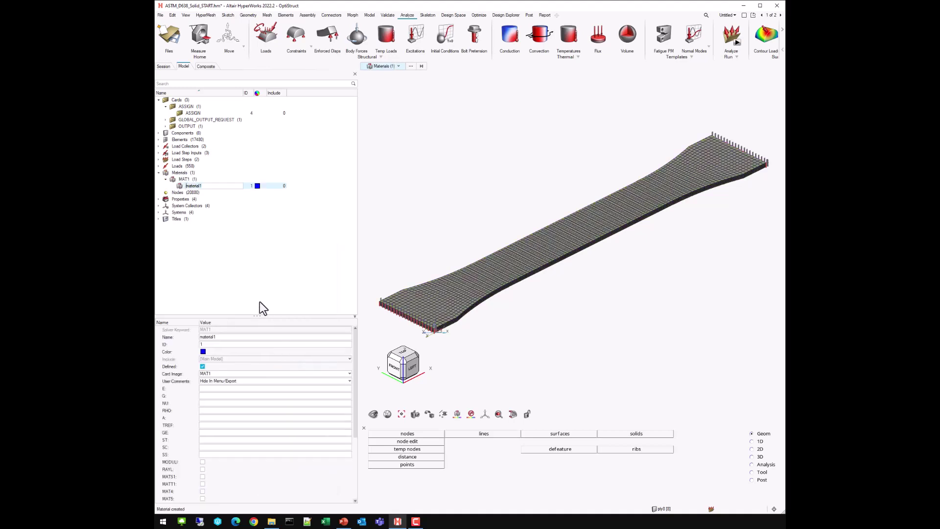
pyautogui.write('carbon_epoxy')
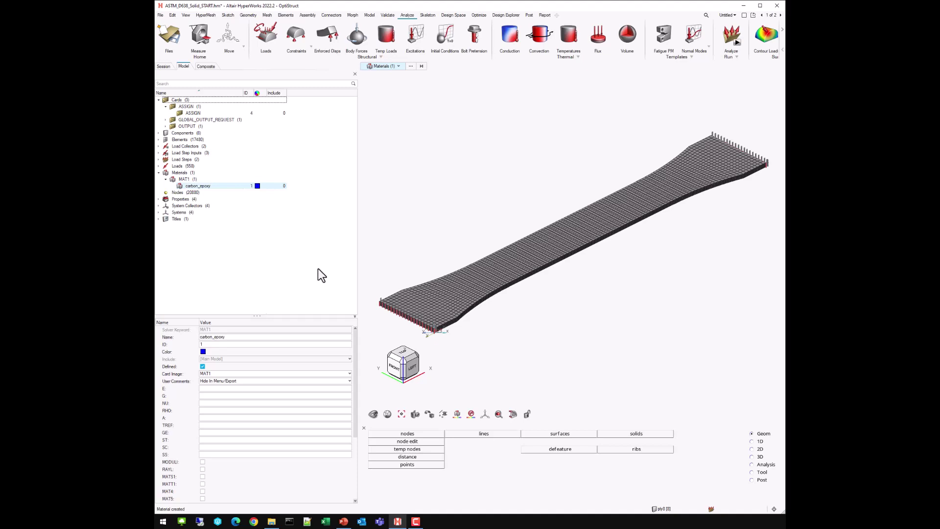
# Set carbon_epoxy's card image to MATMDS and its AMAT reference to UNI.
pyautogui.click(245, 373)
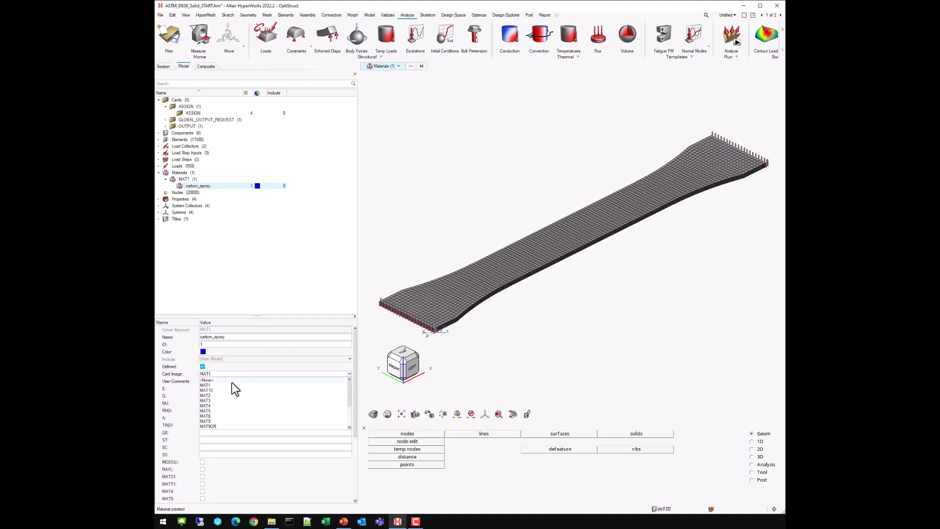
pyautogui.scroll(-2, 234, 399)
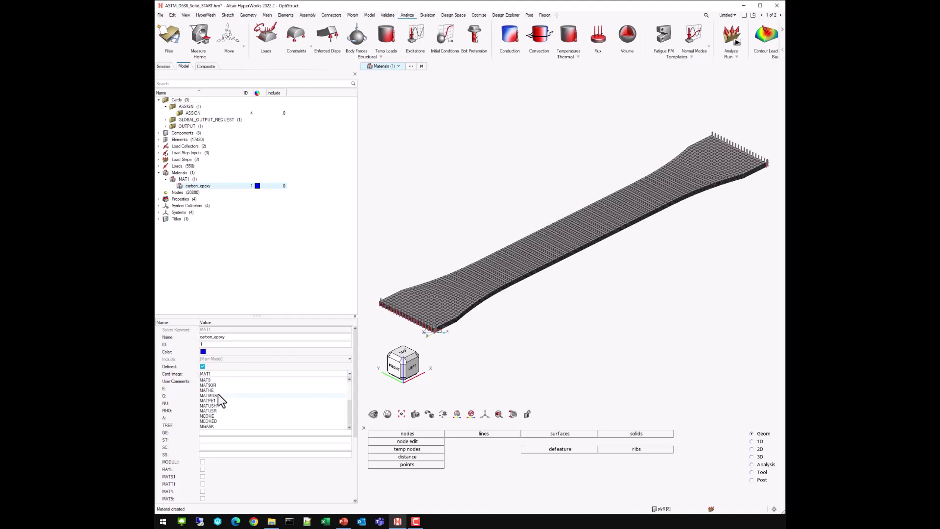
pyautogui.click(218, 396)
pyautogui.click(223, 388)
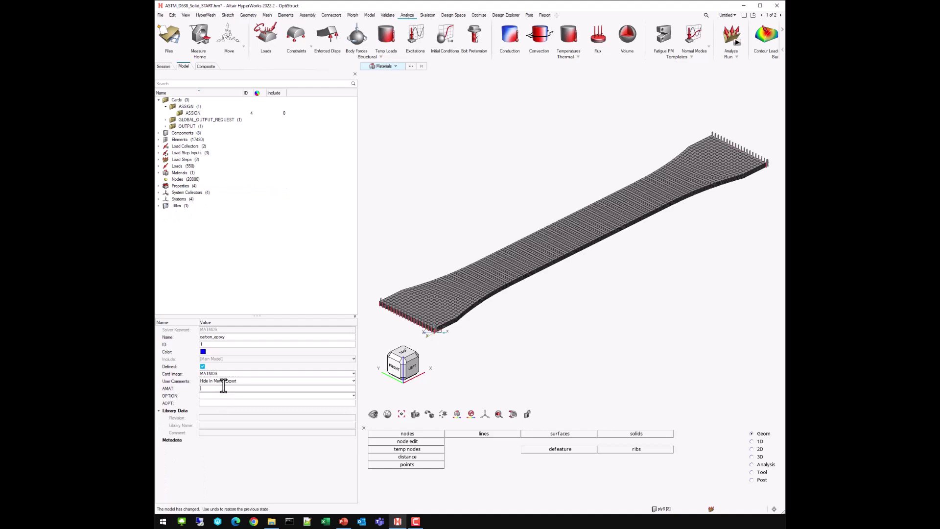
pyautogui.click(225, 260)
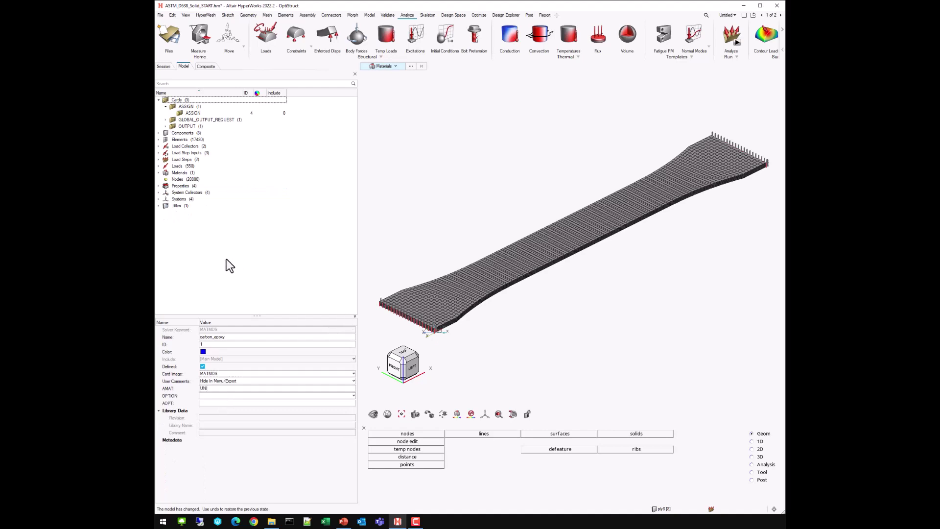
# Assign the carbon_epoxy material to the -45, 0, 45 and 90 PSOLID properties together.
pyautogui.click(159, 186)
pyautogui.click(165, 193)
pyautogui.click(193, 199)
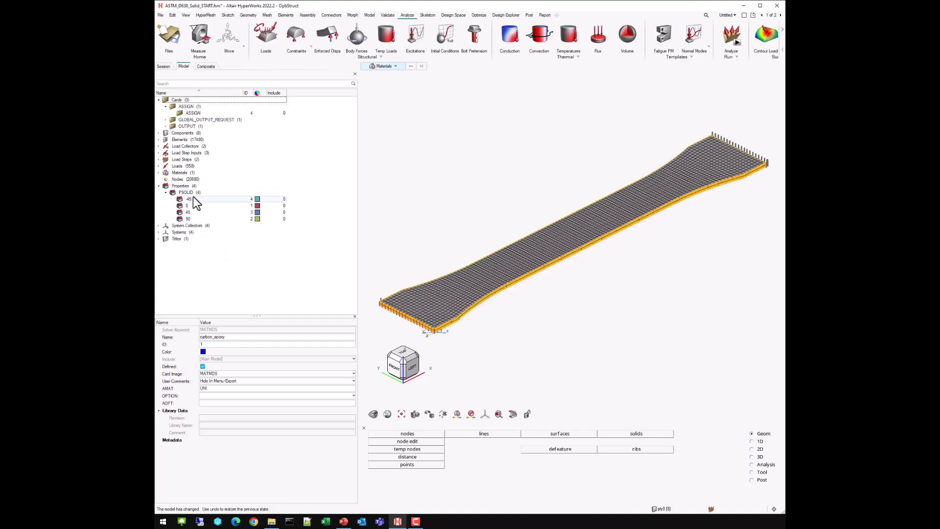
pyautogui.click(192, 195)
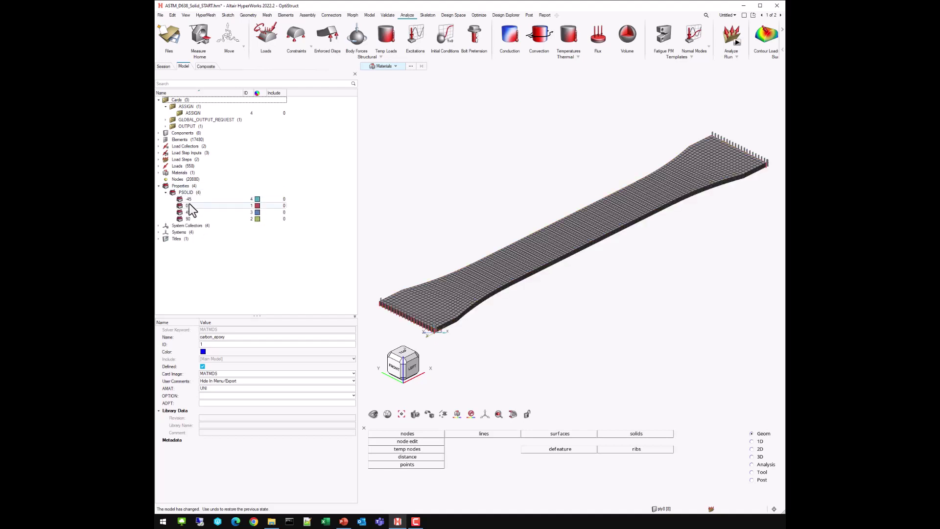
pyautogui.click(189, 198)
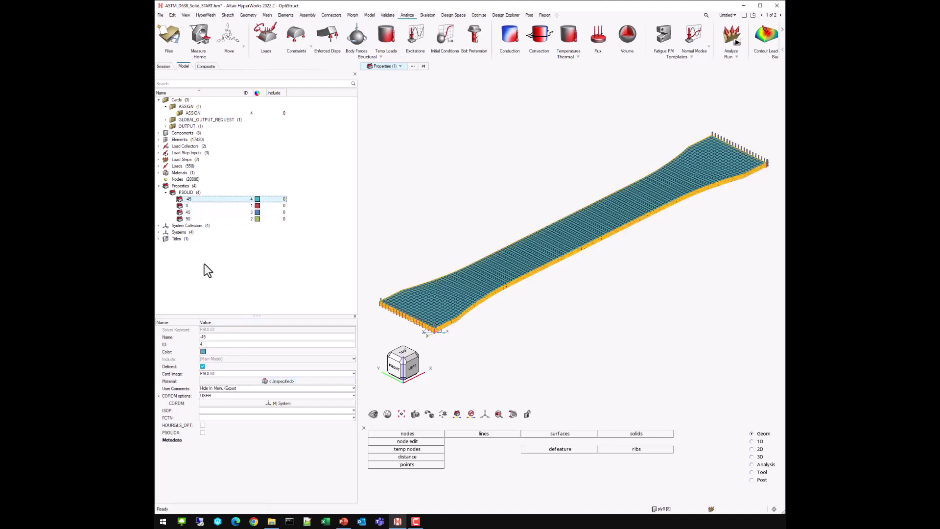
pyautogui.keyDown('shift'); pyautogui.click(191, 219); pyautogui.keyUp('shift')
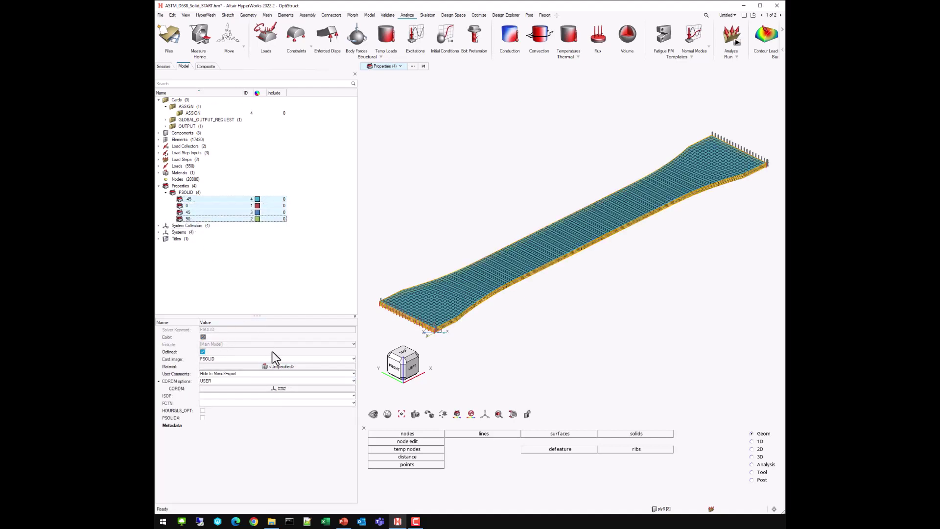
pyautogui.click(271, 366)
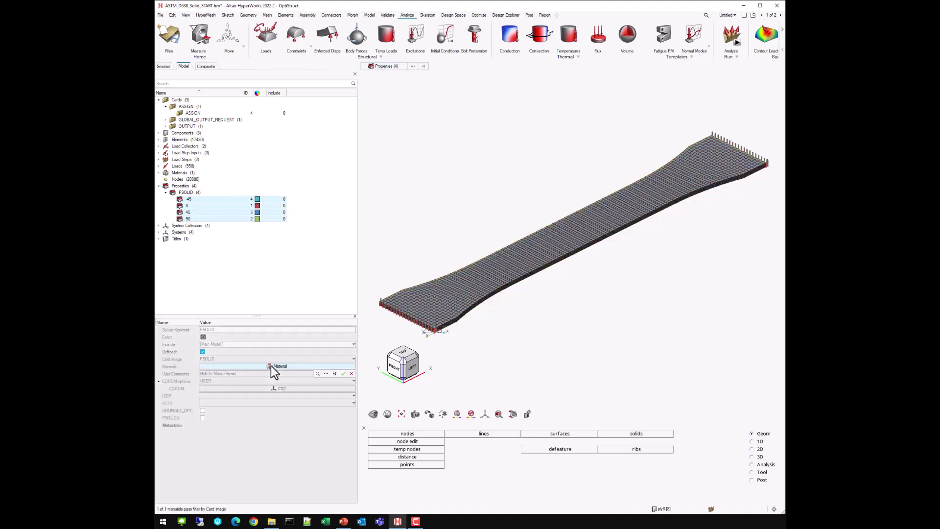
pyautogui.click(326, 374)
pyautogui.click(230, 404)
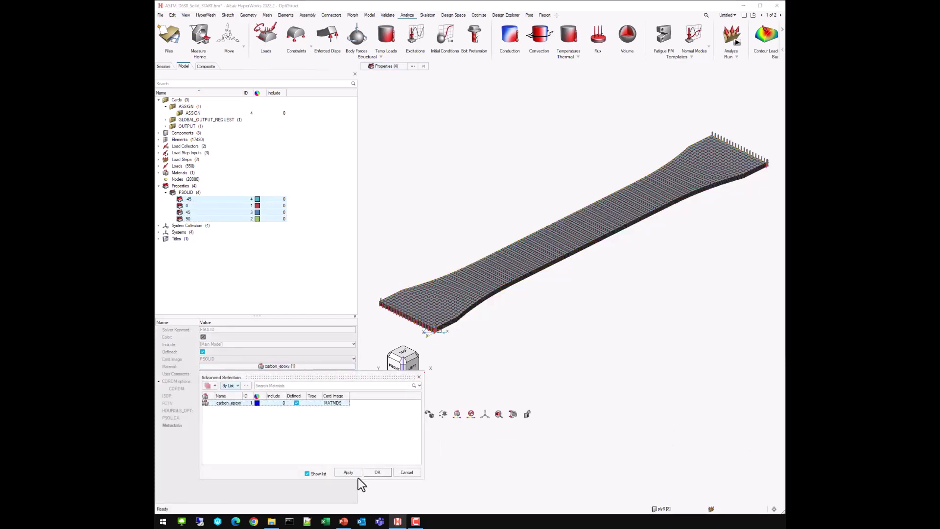
pyautogui.click(377, 473)
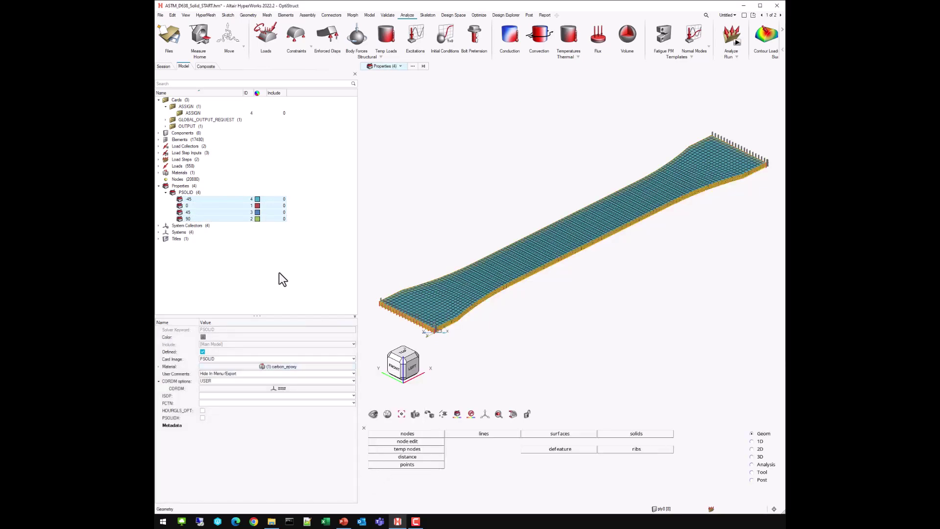
pyautogui.click(238, 287)
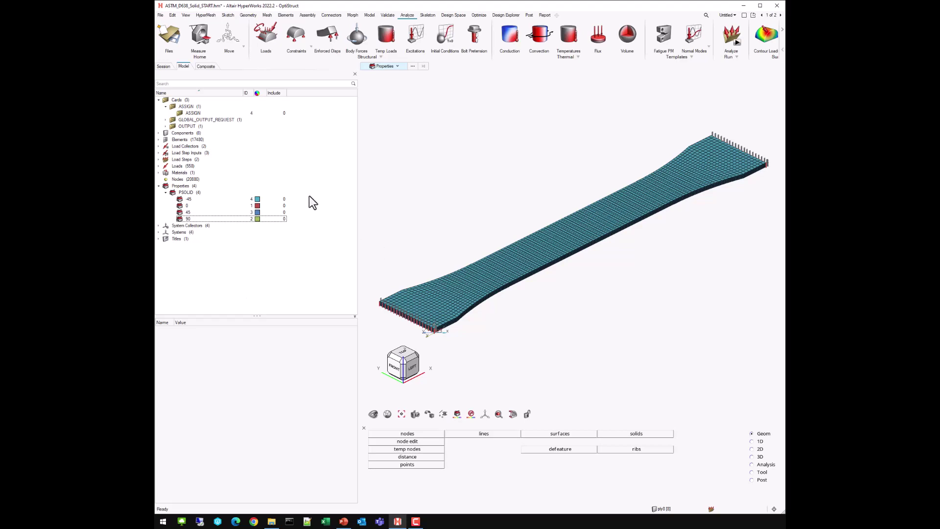
# Save the model as ASTM_D638_Solid.hm in the START folder.
pyautogui.click(175, 38)
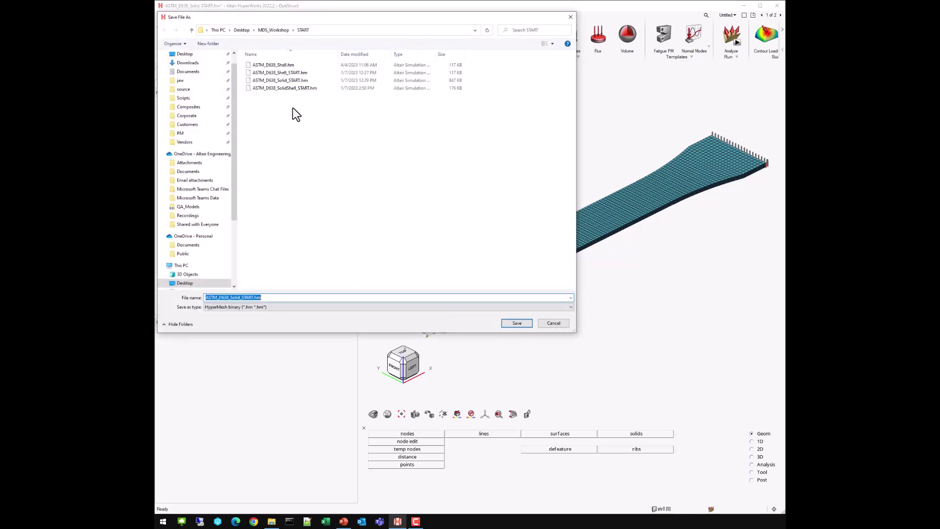
pyautogui.click(254, 298)
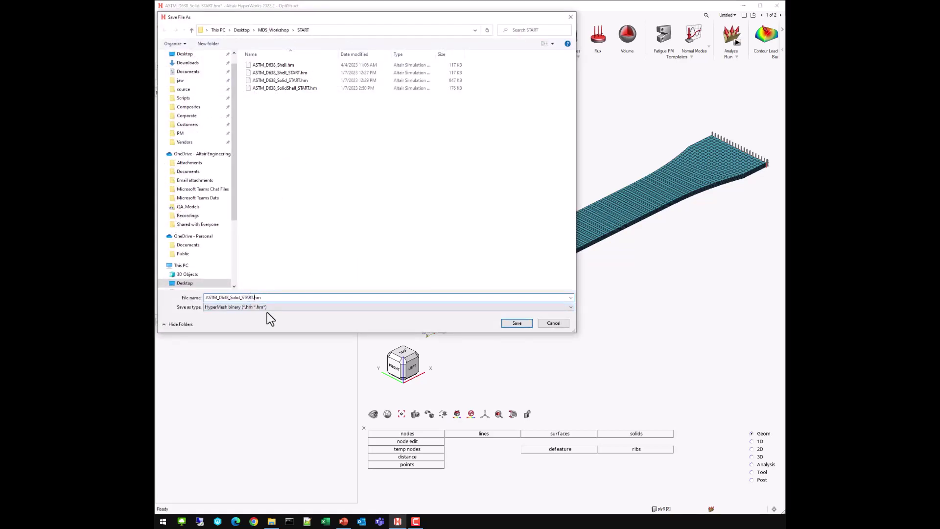
pyautogui.press('BackSpace')
pyautogui.press('Return')
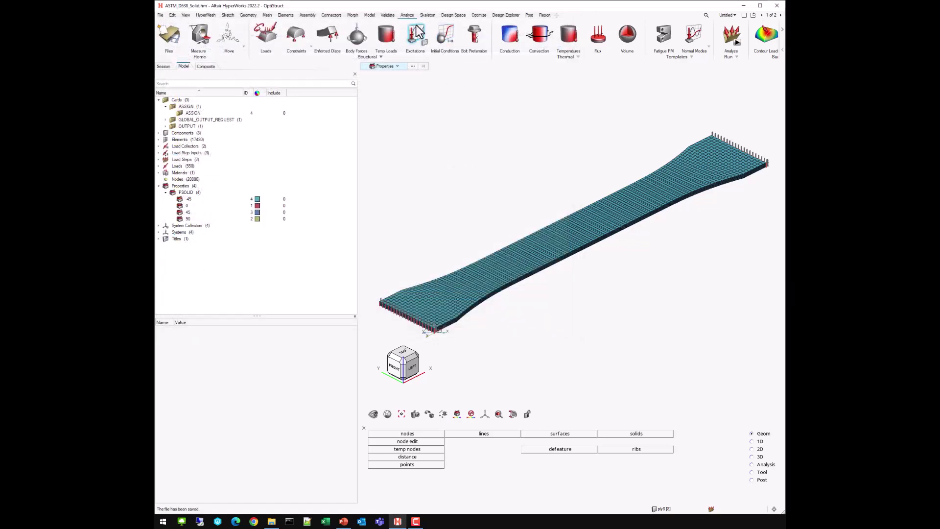
# Export the solver deck as ASTM_D638_Solid.fem and run the OptiStruct analysis with the option -nt 4.
pyautogui.click(732, 42)
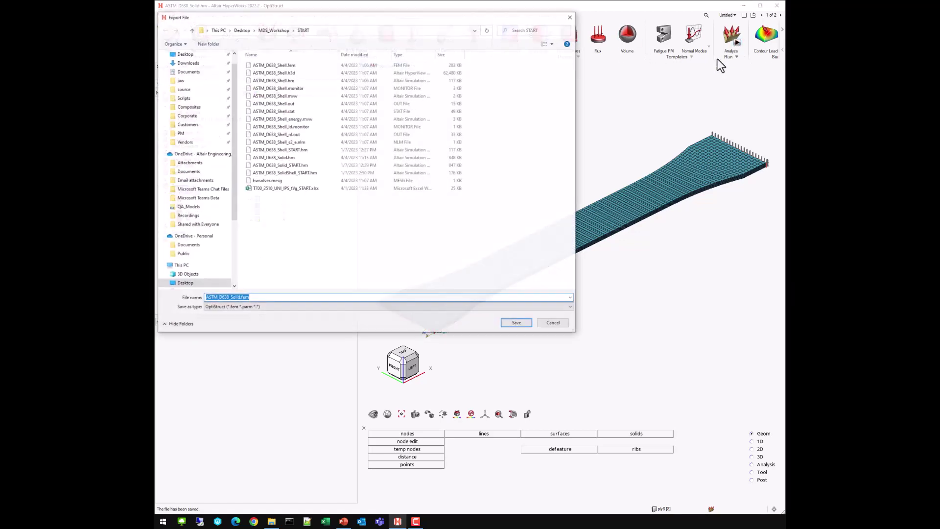
pyautogui.click(520, 323)
pyautogui.click(552, 216)
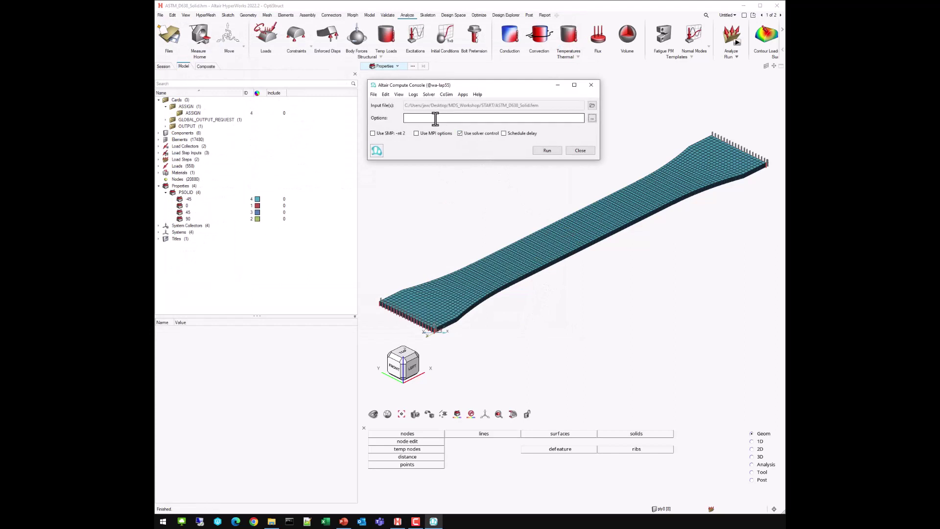
pyautogui.click(435, 119)
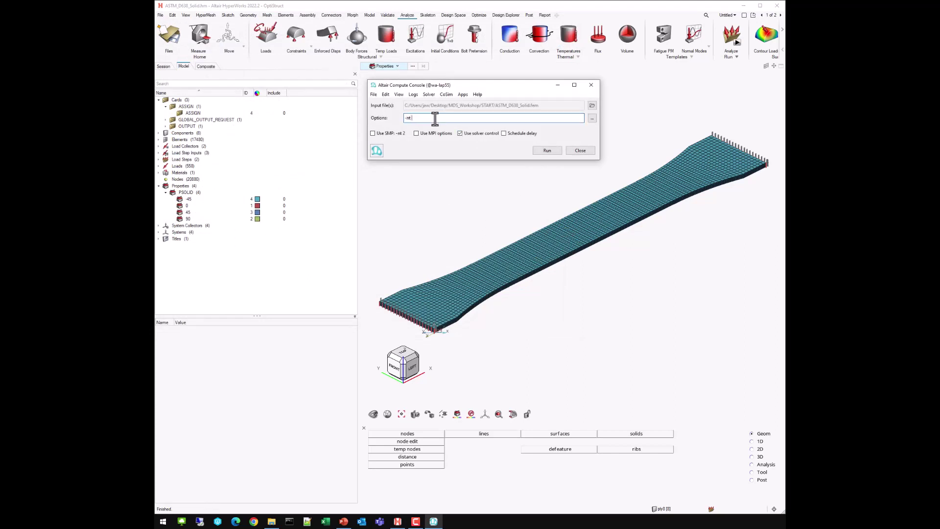
pyautogui.click(549, 151)
pyautogui.moveTo(560, 160); pyautogui.dragTo(556, 147)
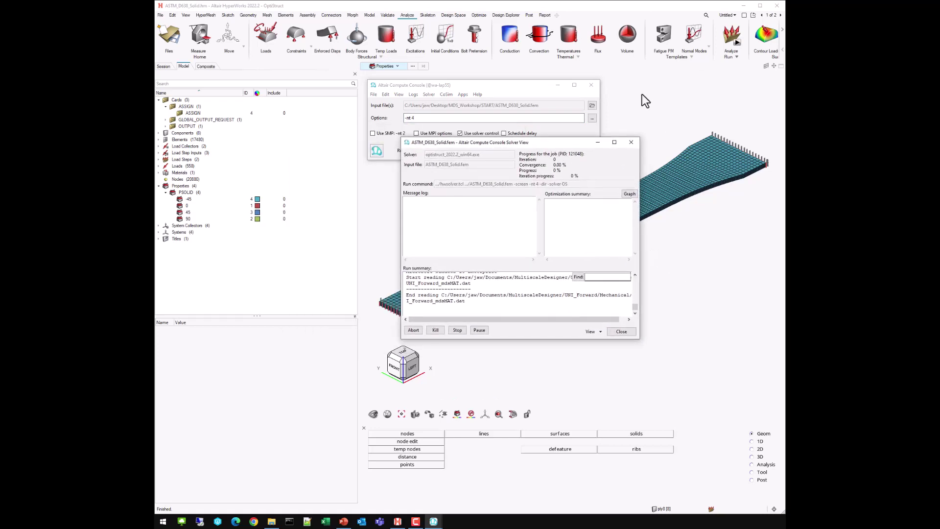
# Check the run summary for the reading of UNI_Forward_mdsMAT.dat, and close the solver view and compute console once the job ends.
pyautogui.moveTo(638, 340); pyautogui.dragTo(757, 450)
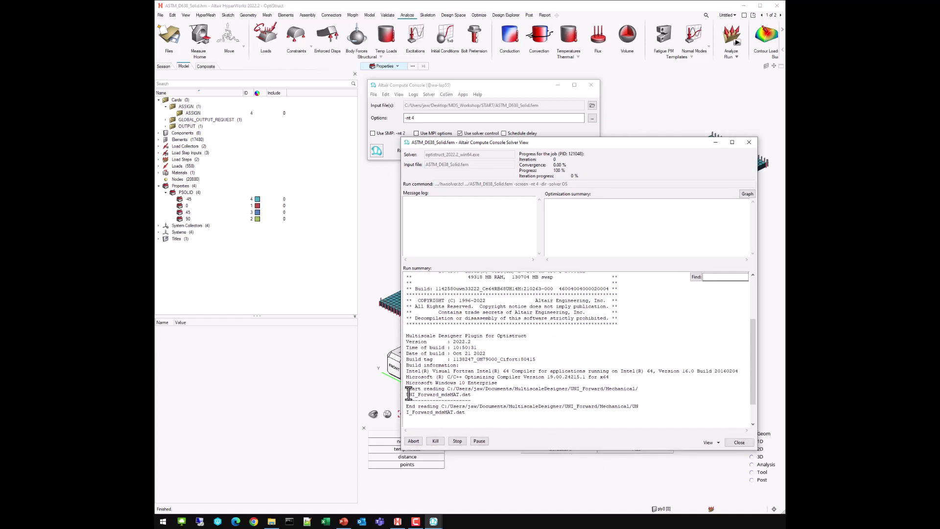
pyautogui.moveTo(407, 388); pyautogui.dragTo(487, 414)
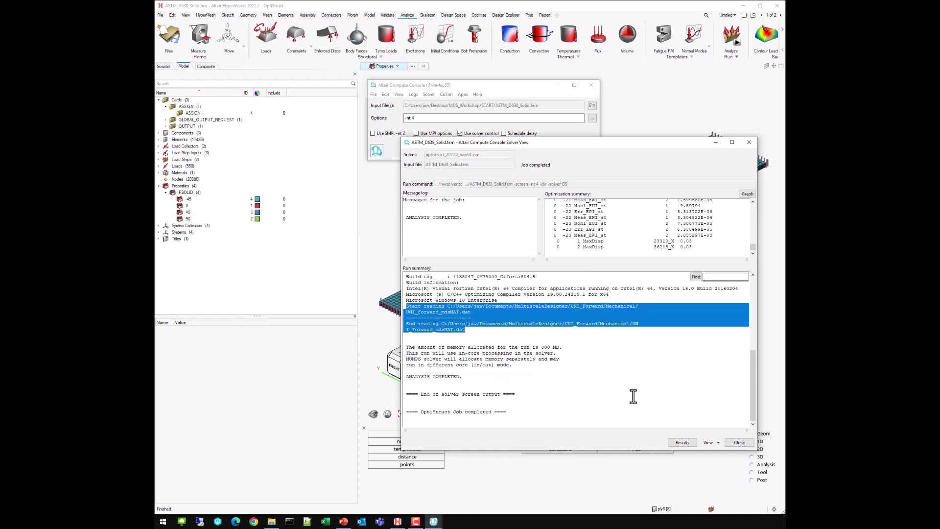
pyautogui.click(740, 442)
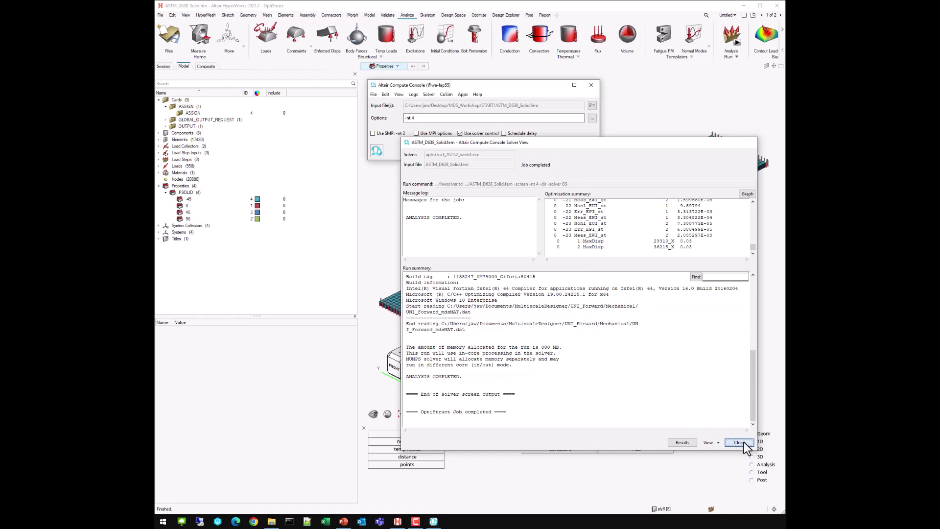
pyautogui.click(589, 151)
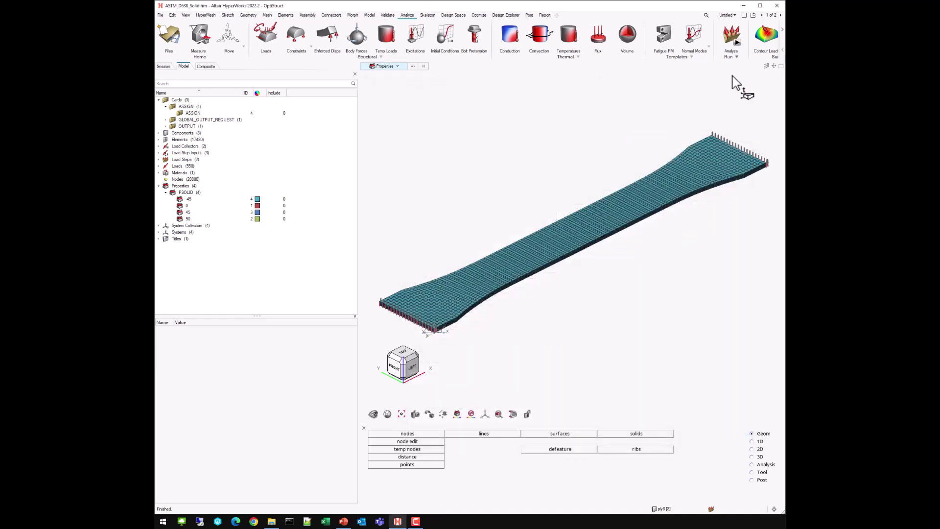
# Load ASTM_D638_Solid.h3d as model and results on the second page and display the mesh lines.
pyautogui.click(781, 16)
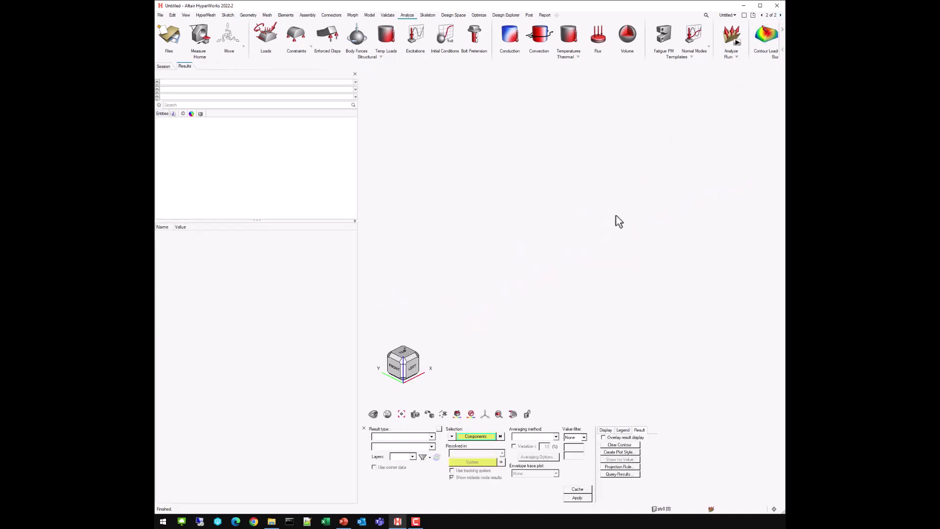
pyautogui.click(176, 37)
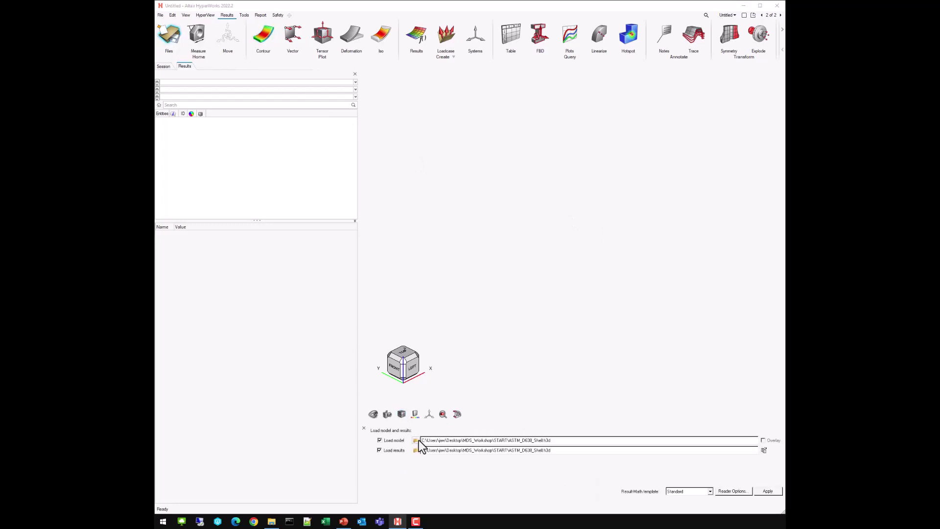
pyautogui.click(417, 440)
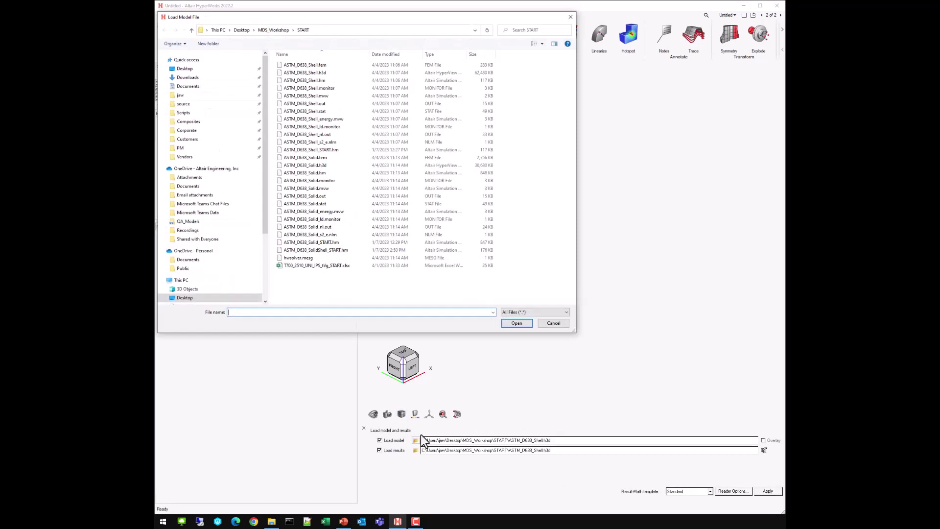
pyautogui.doubleClick(319, 166)
pyautogui.click(761, 490)
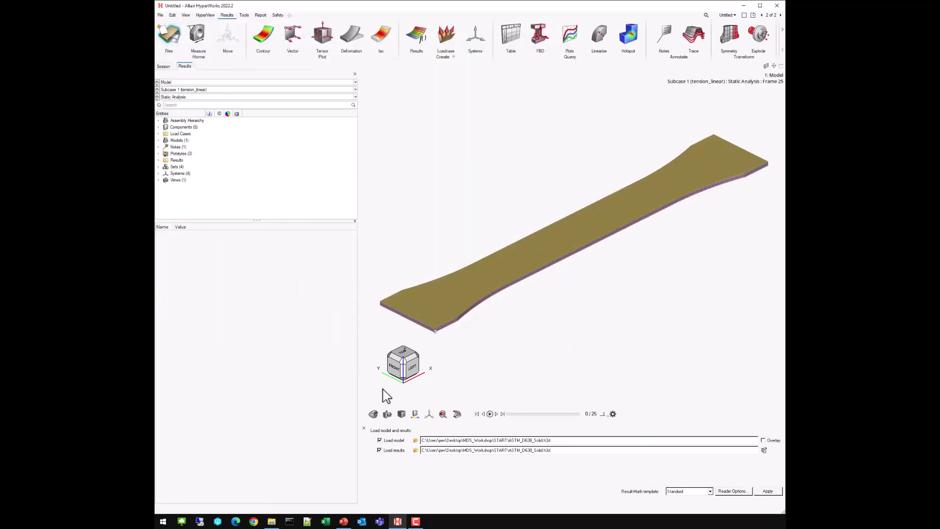
pyautogui.click(402, 400)
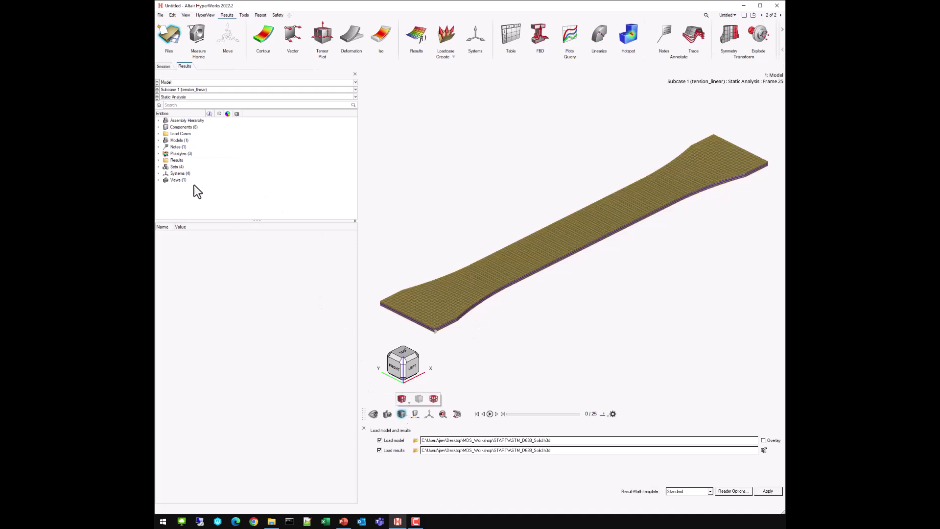
# Expand the MATMDS 1 [PSOLID] scalar results and examine the available homogenized and matrix result types.
pyautogui.click(159, 160)
pyautogui.moveTo(231, 219); pyautogui.dragTo(237, 292)
pyautogui.click(166, 167)
pyautogui.click(173, 173)
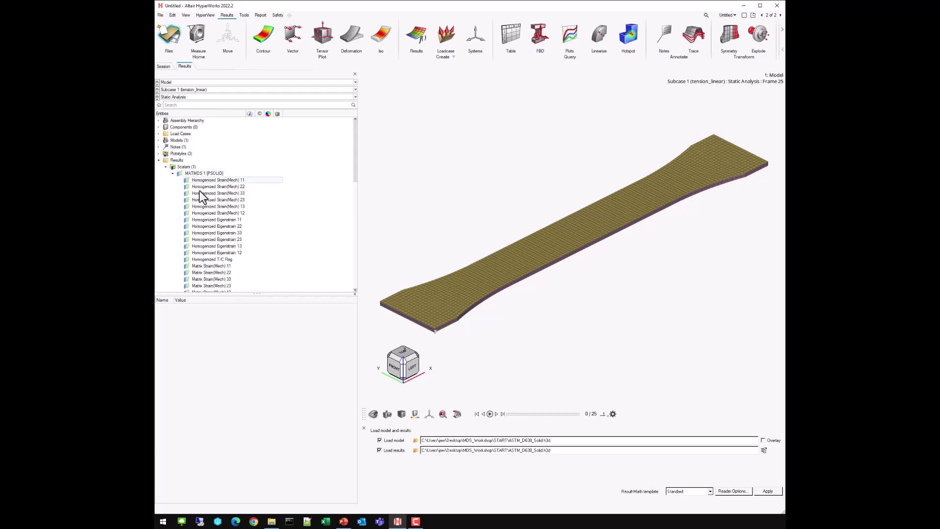
pyautogui.scroll(-1, 210, 236)
pyautogui.moveTo(227, 292); pyautogui.dragTo(227, 335)
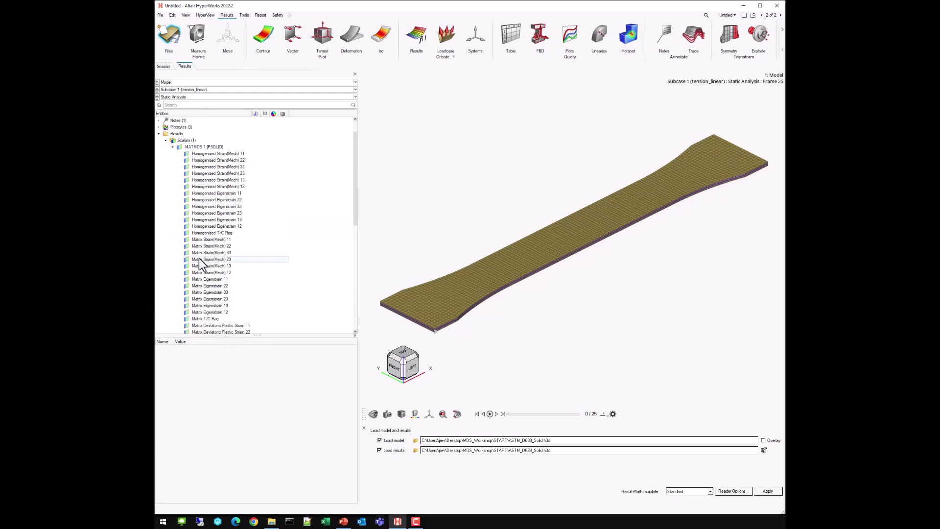
pyautogui.scroll(-7, 199, 257)
pyautogui.scroll(-1, 198, 257)
pyautogui.scroll(4, 199, 263)
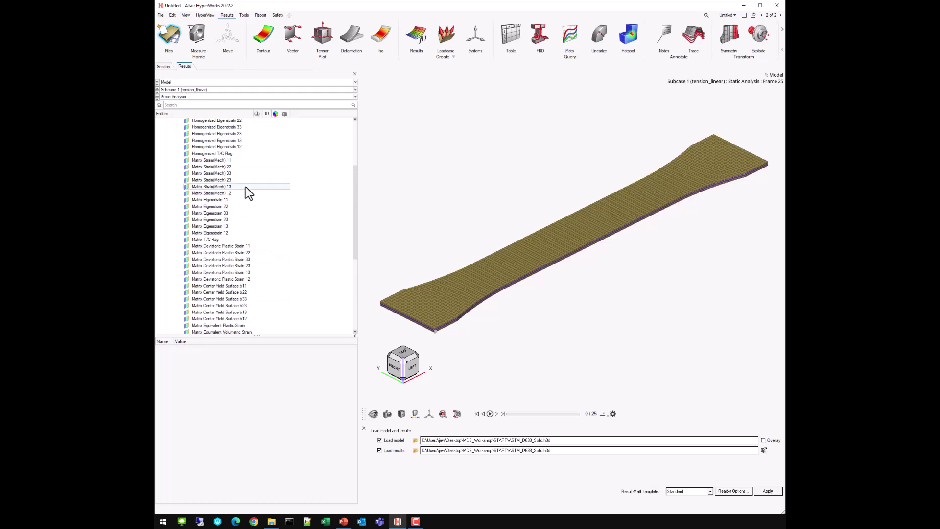
pyautogui.scroll(1, 243, 196)
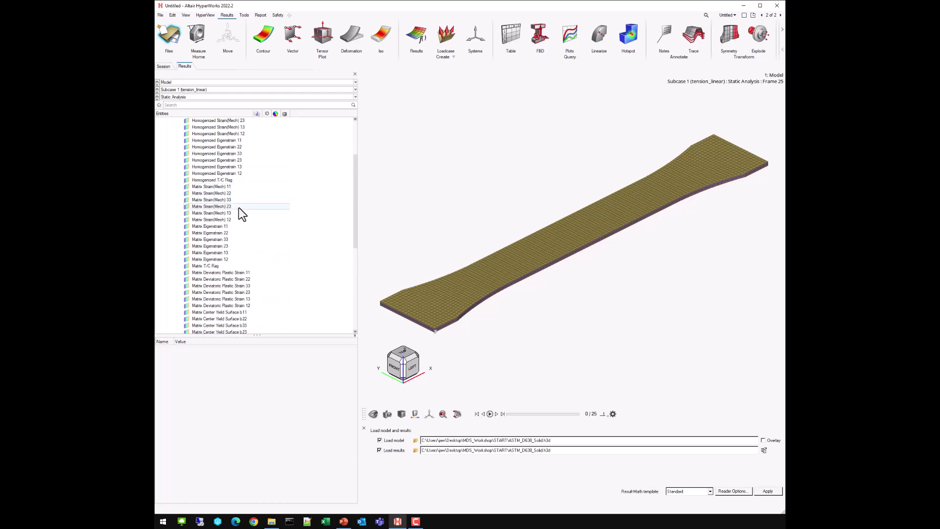
# Contour Matrix Strain(Mech) 12 for the linear subcase and inspect the ply layers along the dogbone's edge.
pyautogui.click(186, 220)
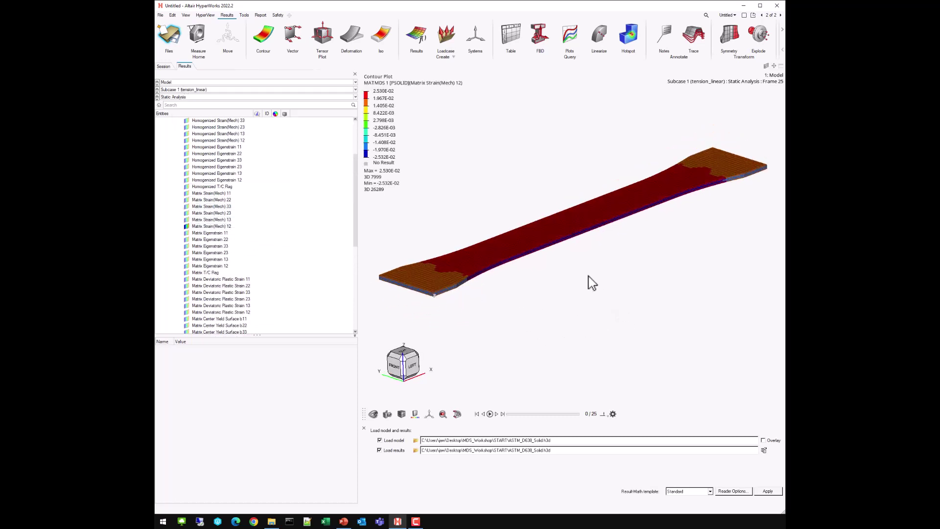
pyautogui.scroll(5, 569, 274)
pyautogui.moveTo(548, 252); pyautogui.dragTo(606, 273)
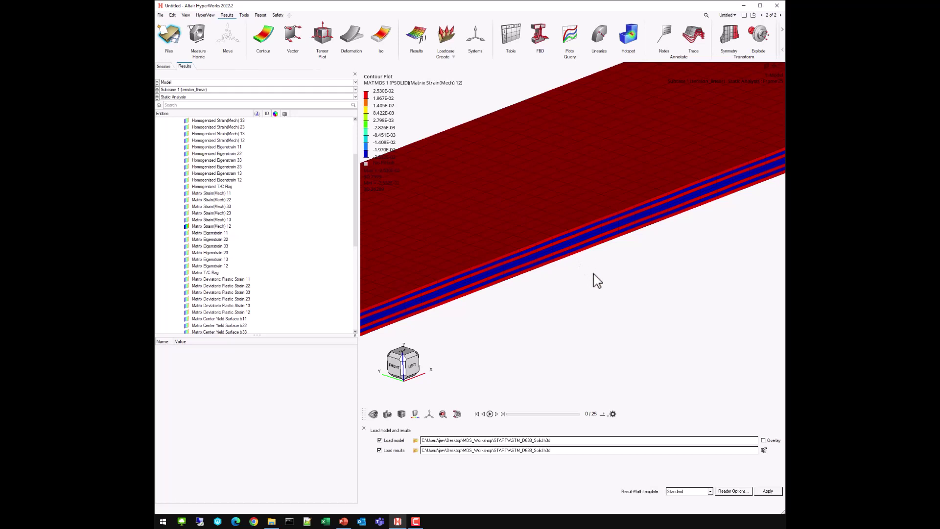
pyautogui.scroll(-5, 593, 278)
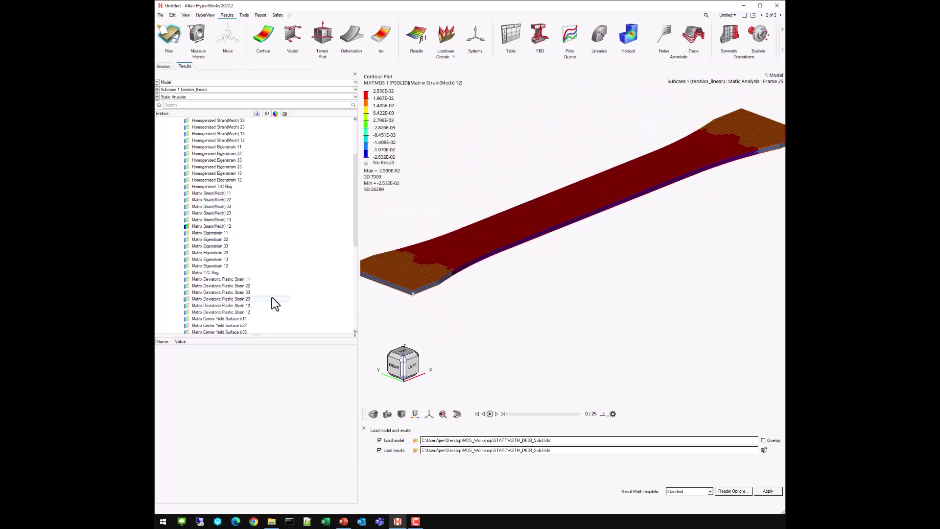
# Contour Fiber Strain(Mech) 11 on the dogbone for the linear subcase.
pyautogui.scroll(-8, 225, 281)
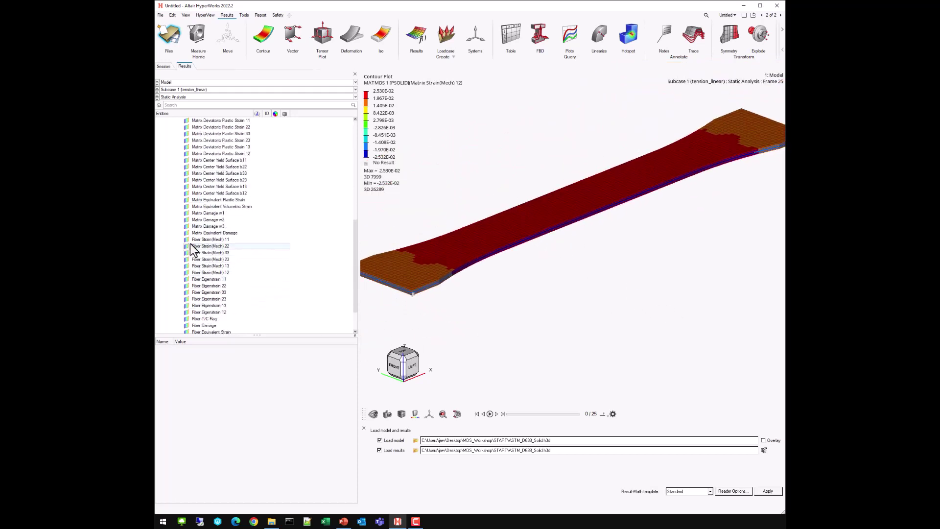
pyautogui.click(186, 239)
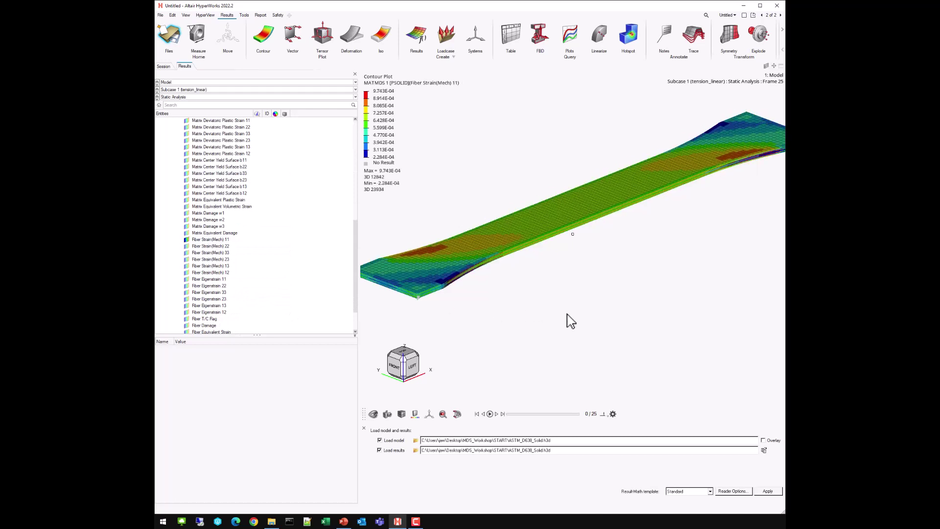
pyautogui.moveTo(567, 319); pyautogui.dragTo(518, 294)
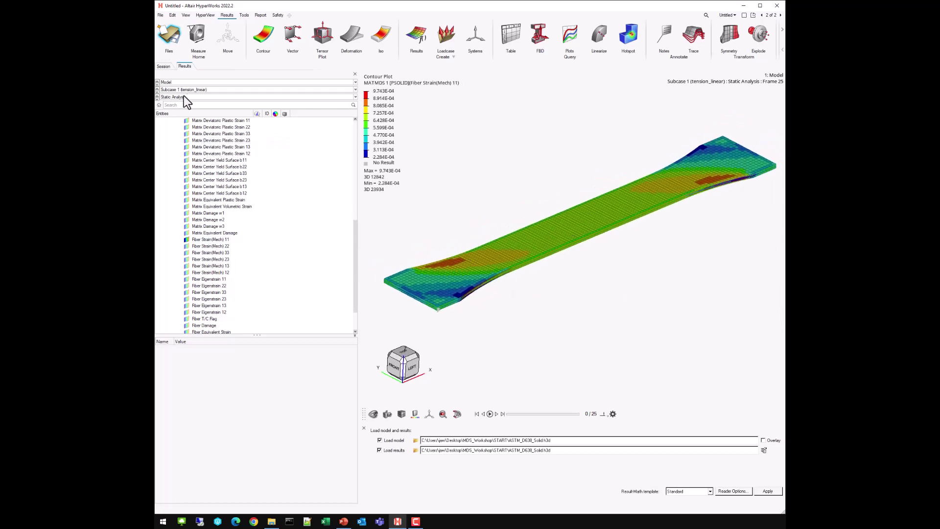
# Hide ply8 and ply7 in turn to examine the fiber strain in the plies beneath, and show all plies again.
pyautogui.scroll(10, 206, 147)
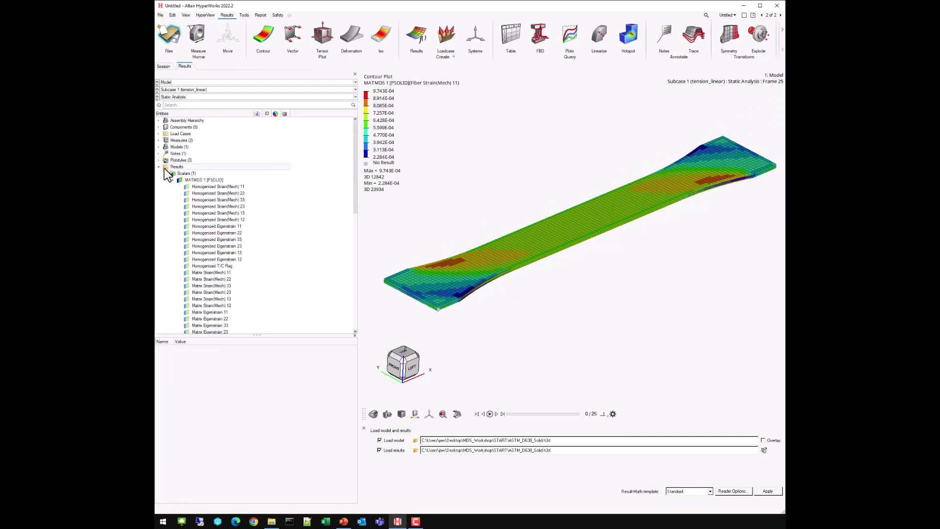
pyautogui.click(159, 127)
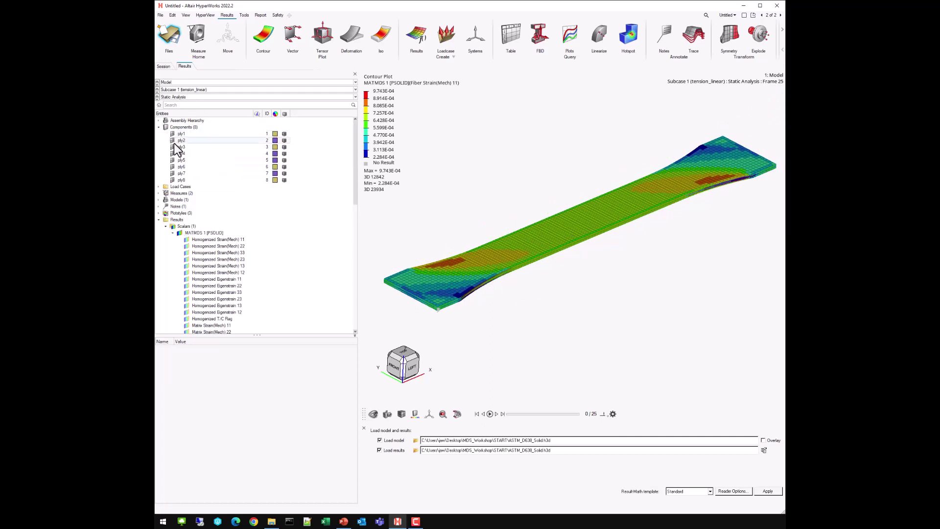
pyautogui.click(173, 180)
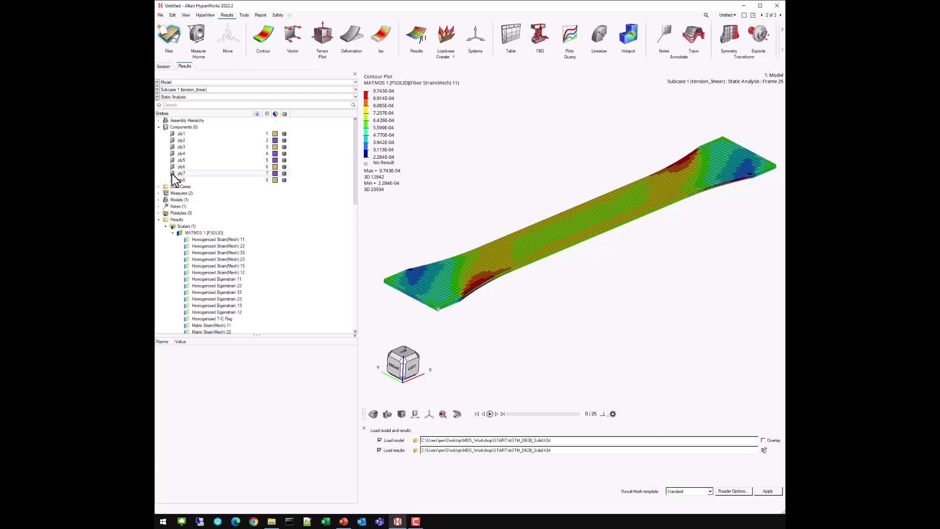
pyautogui.click(172, 173)
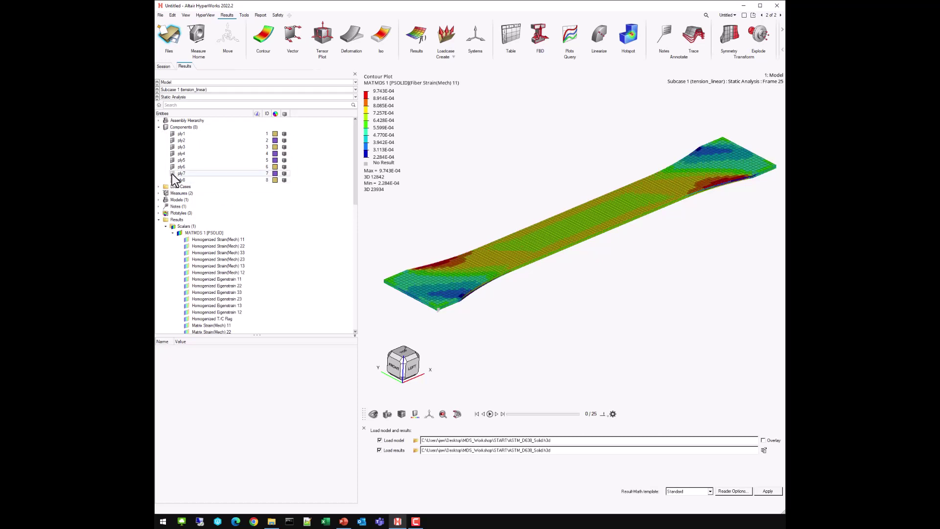
pyautogui.click(172, 167)
pyautogui.click(173, 174)
pyautogui.click(172, 181)
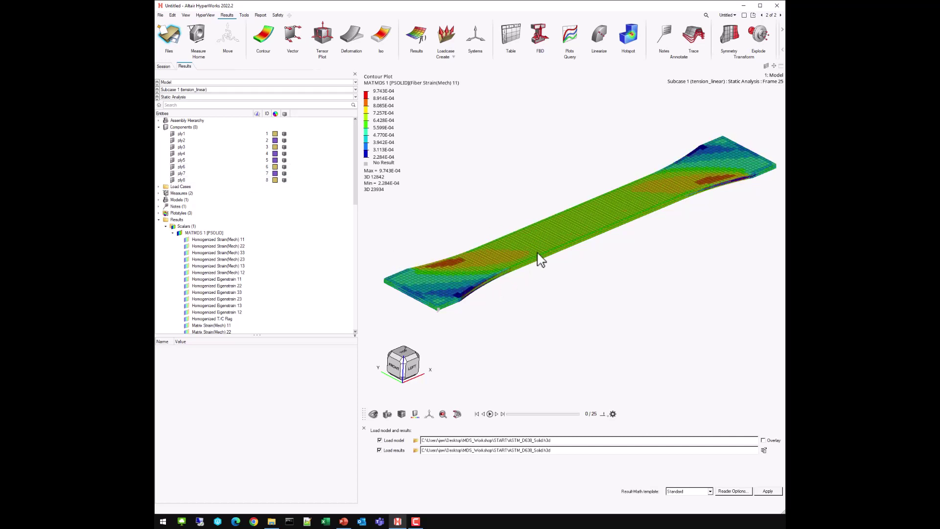
pyautogui.click(159, 127)
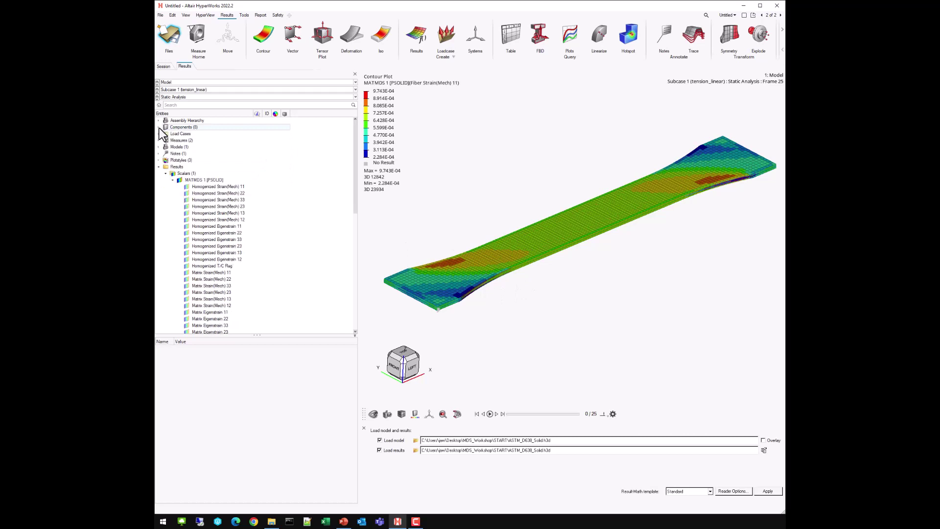
# Switch to Subcase 2 (tension_nlinear) and contour the MATMDS 1 [PSOLID] Matrix Equivalent Plastic Strain.
pyautogui.click(207, 90)
pyautogui.click(196, 101)
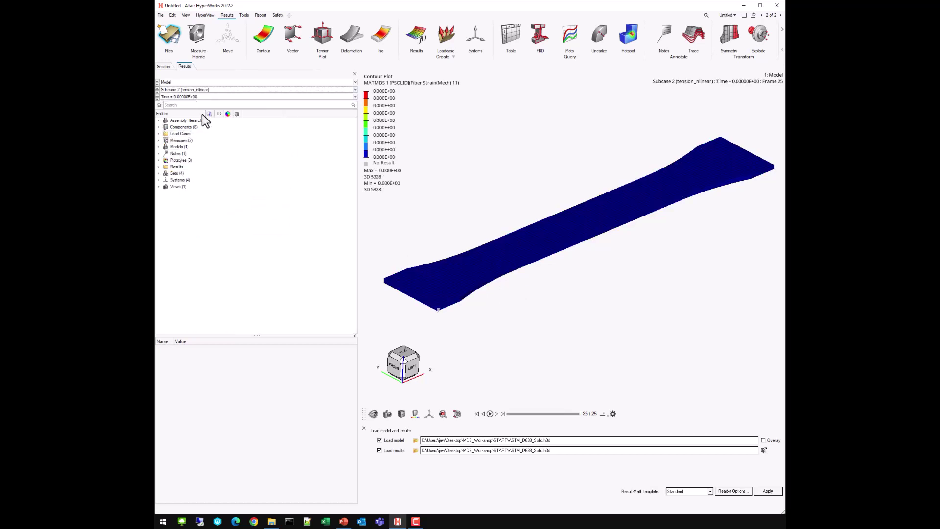
pyautogui.click(159, 167)
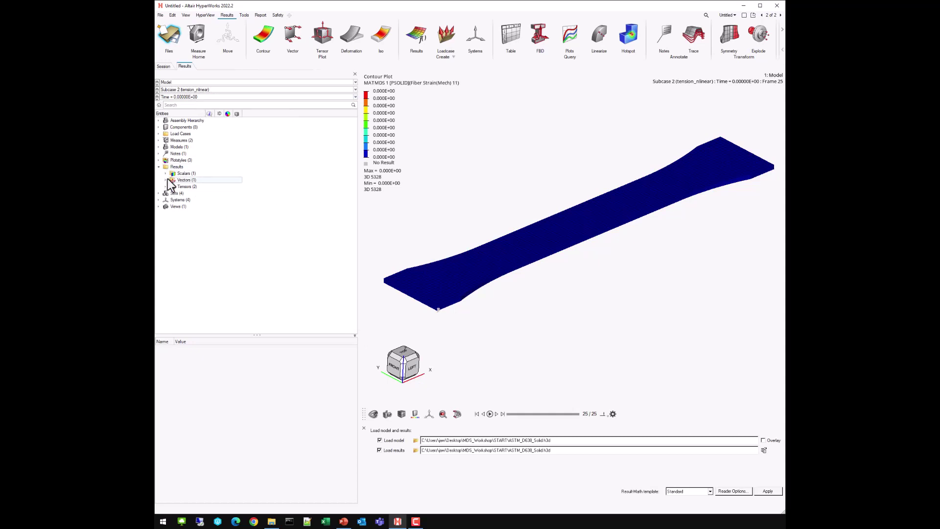
pyautogui.click(165, 174)
pyautogui.click(172, 181)
pyautogui.scroll(-5, 205, 245)
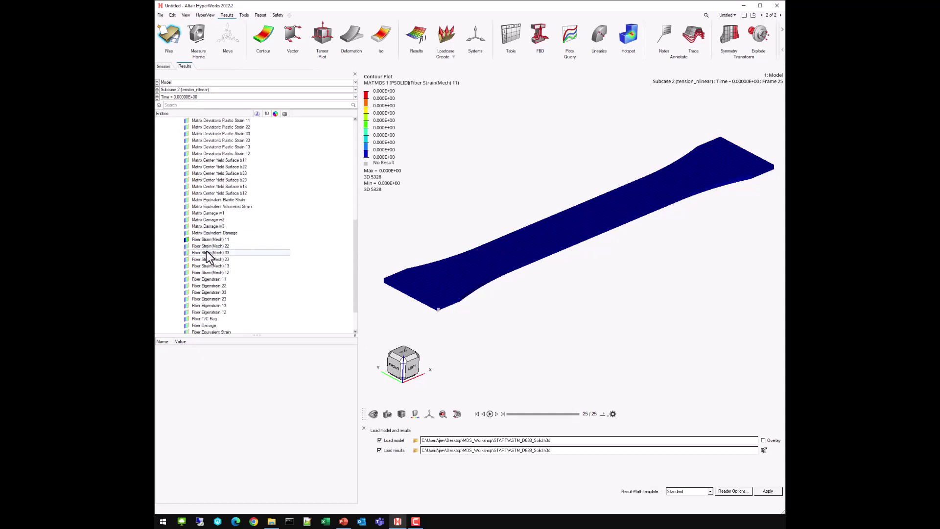
pyautogui.scroll(3, 205, 235)
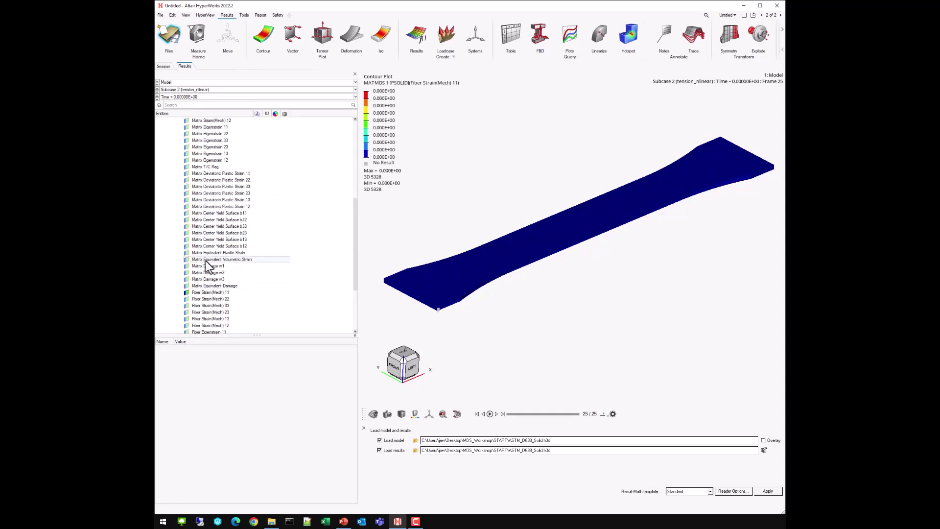
pyautogui.click(187, 253)
# Set the animation to transient mode and play the matrix equivalent plastic strain from the start to 1.000 s.
pyautogui.click(604, 415)
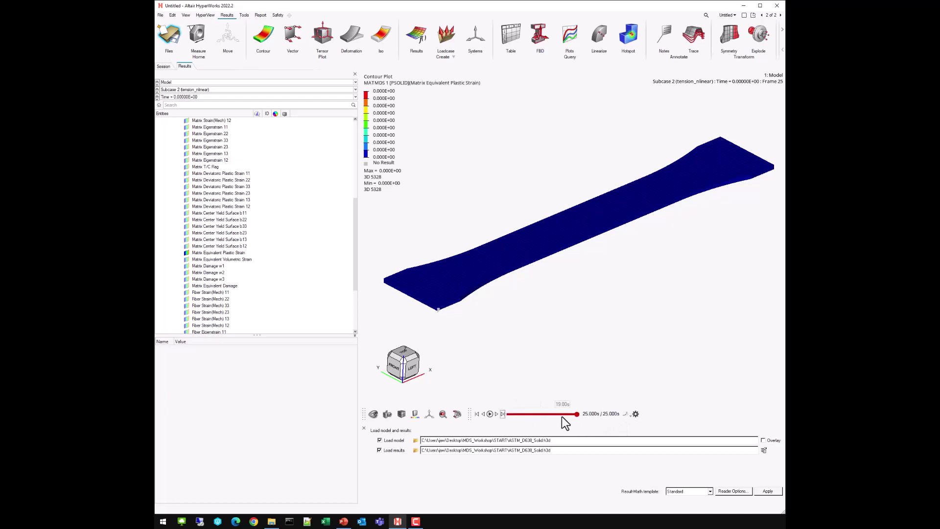
pyautogui.click(502, 414)
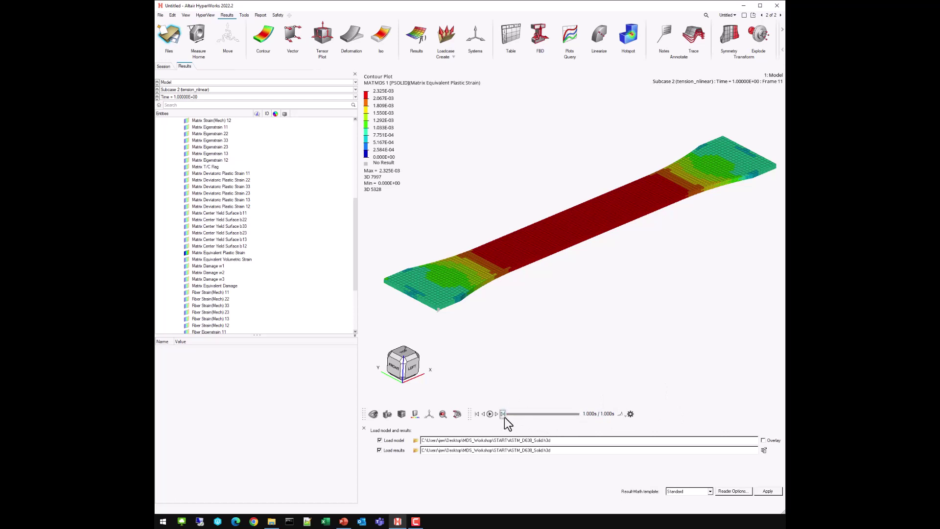
pyautogui.click(477, 414)
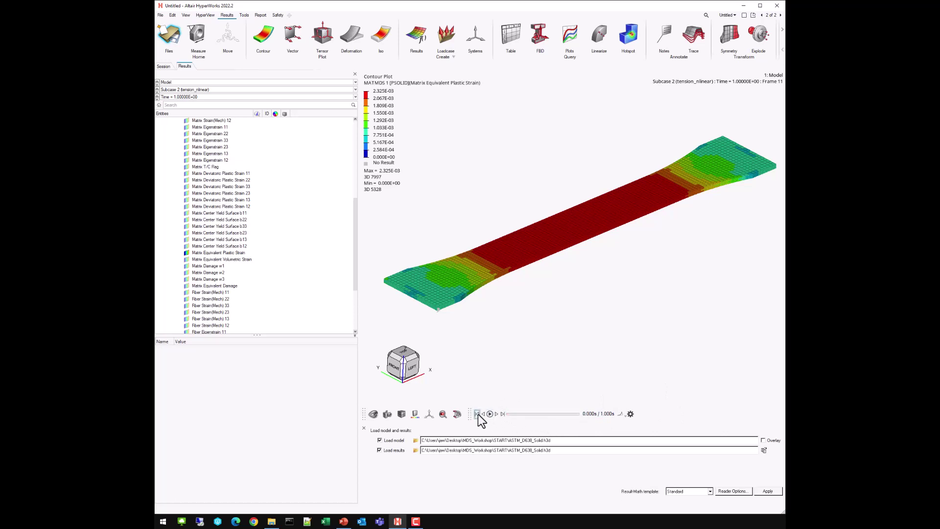
pyautogui.click(513, 415)
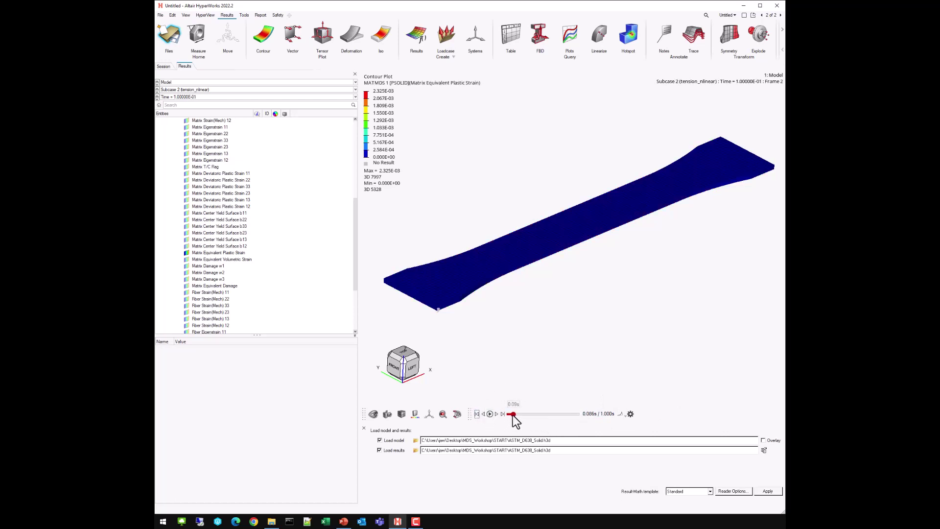
pyautogui.moveTo(513, 417); pyautogui.dragTo(578, 419)
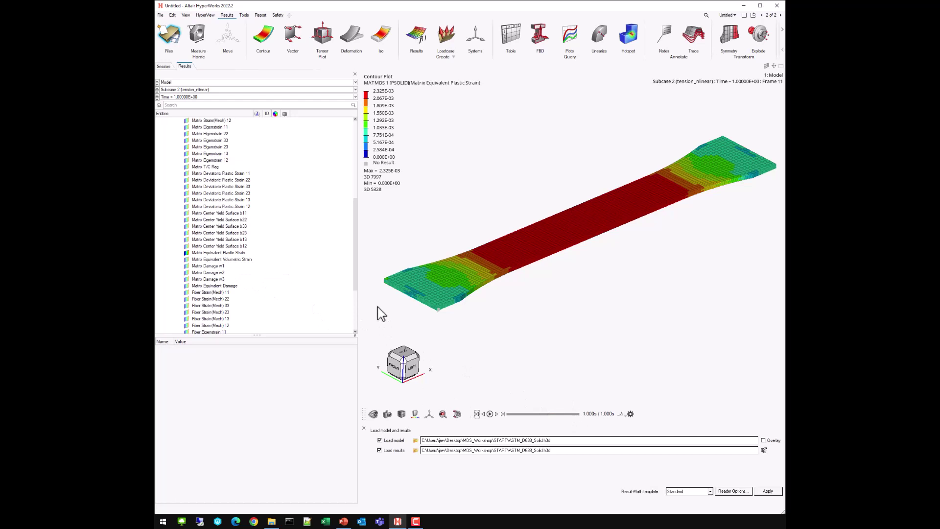
# Contour Fiber Strain(Mech) 11 at 1.000 s of the nonlinear subcase and inspect the ply layers along the edge.
pyautogui.moveTo(354, 279); pyautogui.dragTo(360, 314)
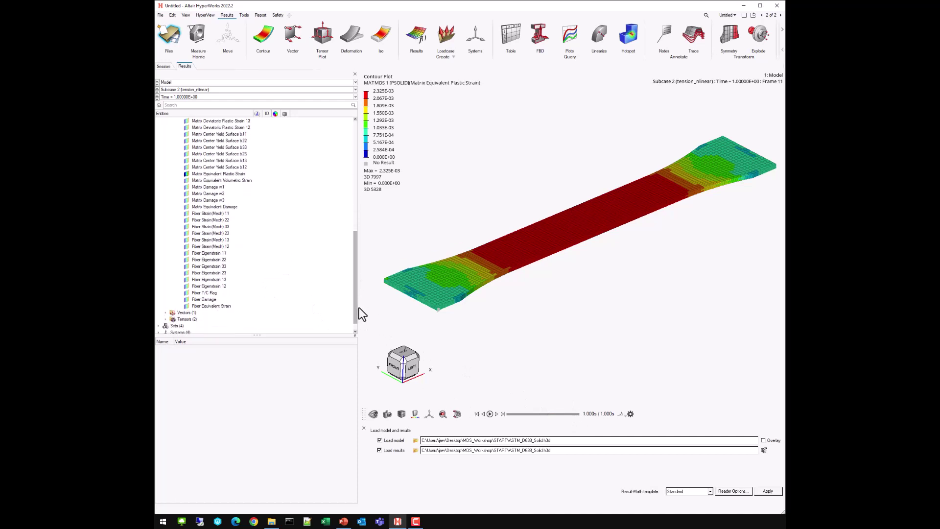
pyautogui.click(186, 214)
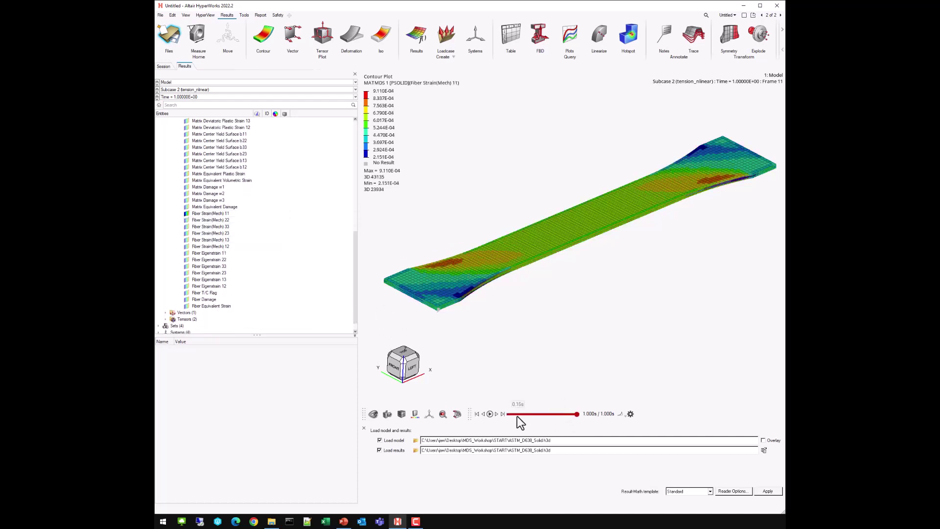
pyautogui.click(477, 414)
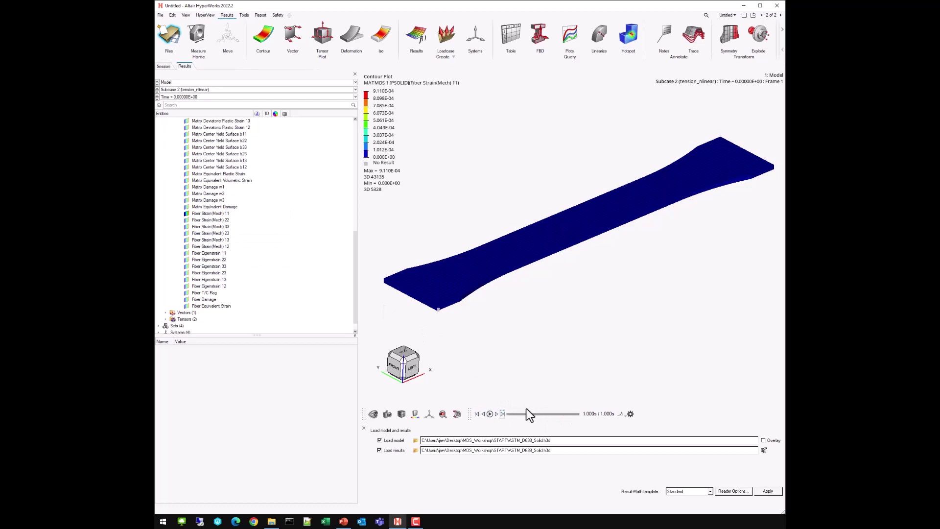
pyautogui.click(503, 415)
pyautogui.moveTo(567, 262); pyautogui.dragTo(622, 276)
pyautogui.scroll(5, 602, 265)
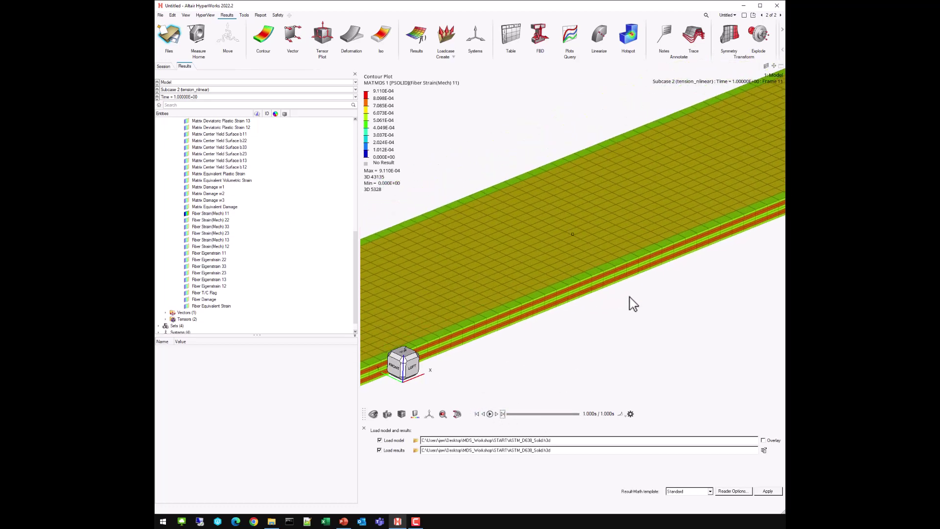
pyautogui.scroll(-5, 636, 302)
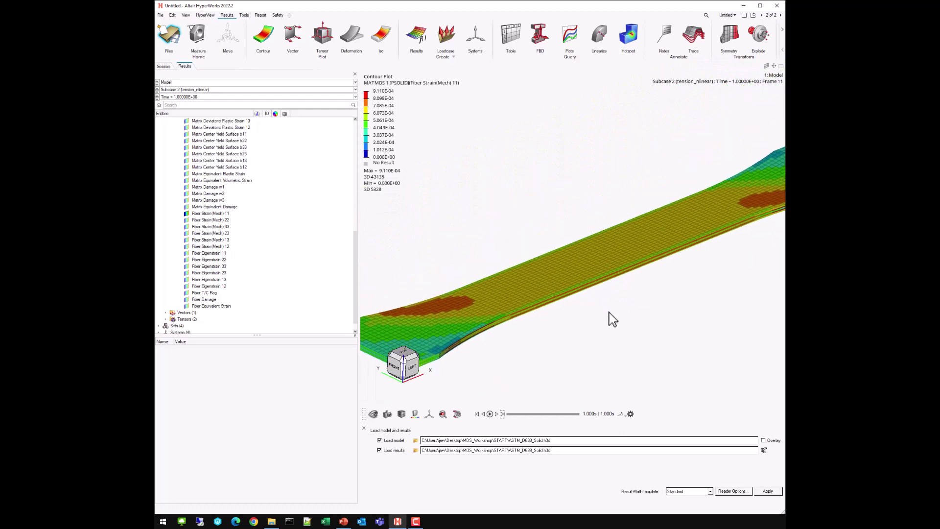
pyautogui.scroll(-4, 629, 333)
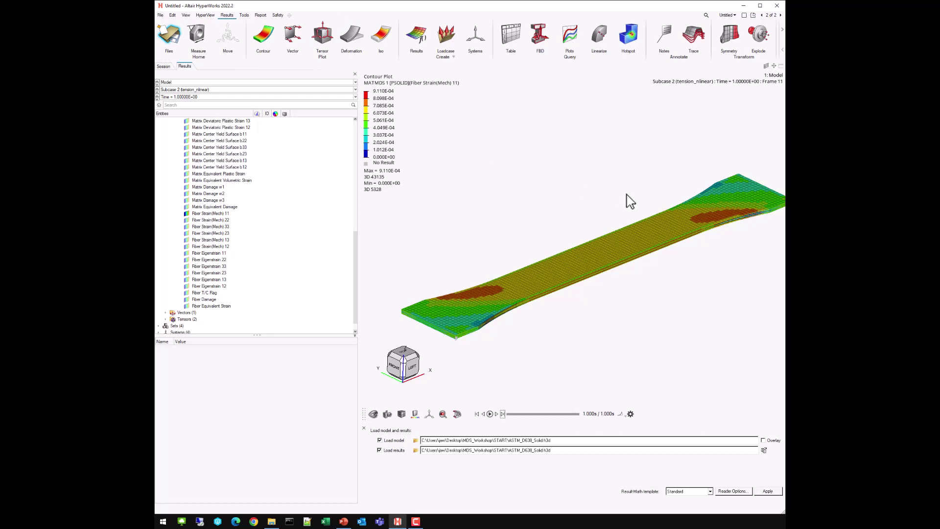
pyautogui.moveTo(724, 266); pyautogui.dragTo(678, 277)
# Switch to the PowerPoint presentation and go to the closing THANK YOU slide.
pyautogui.click(344, 521)
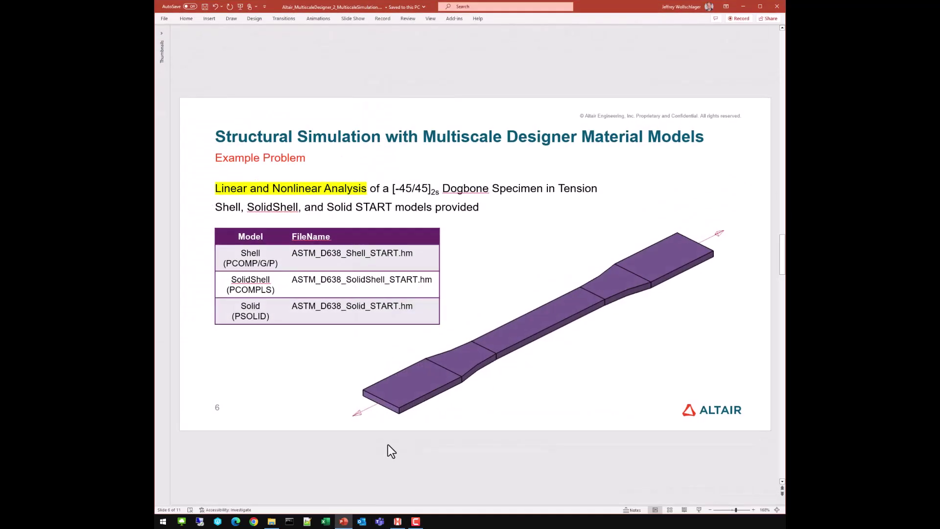
pyautogui.scroll(-2, 456, 415)
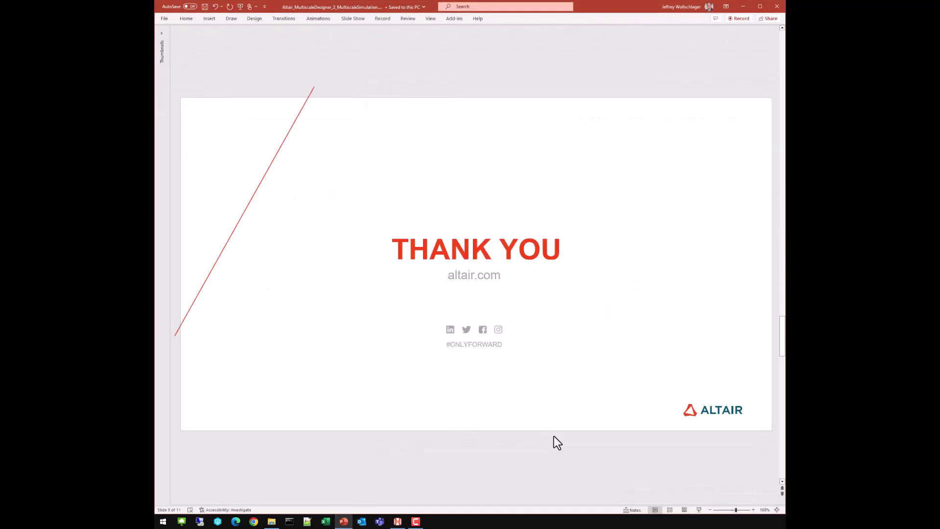